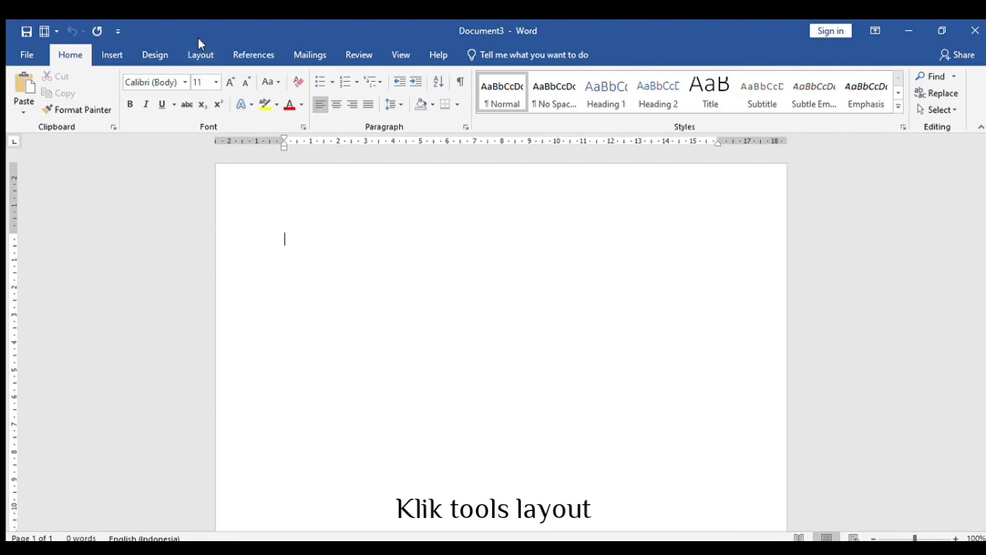
- Set custom thesis margins: 4 cm top and left, 3 cm bottom and right
left_click(201, 54)
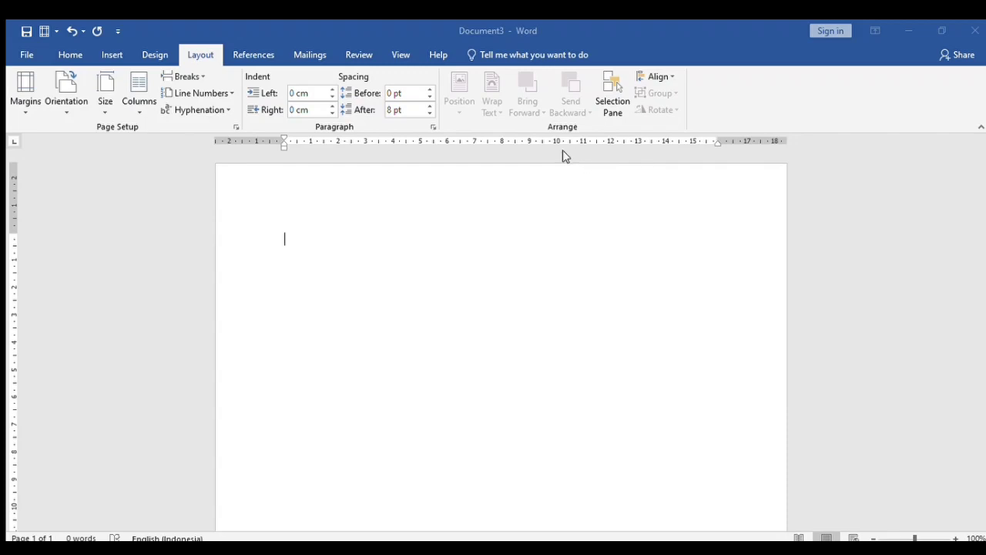
key("Return")
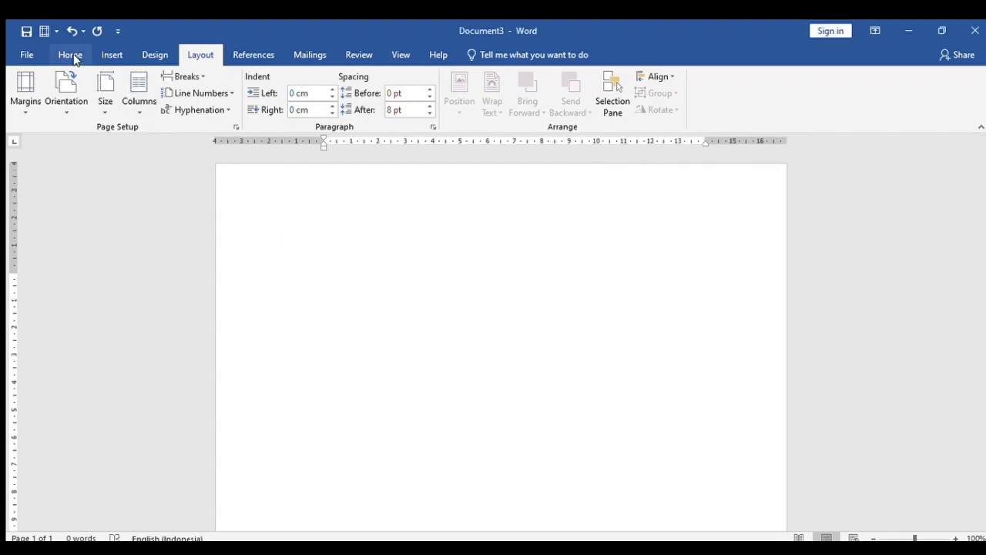
- Change the Home tab font to Times New Roman and the font size to 12
left_click(73, 57)
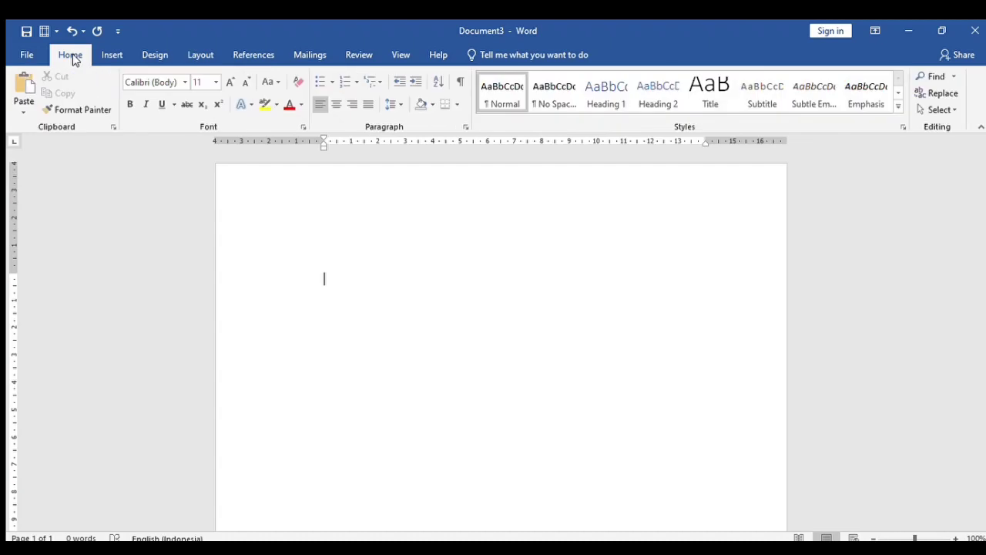
left_click(180, 82)
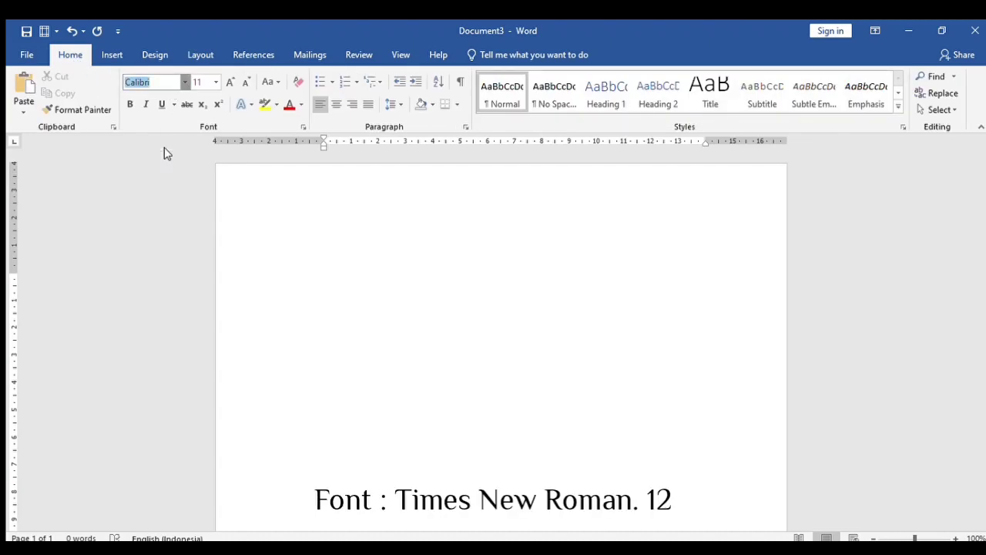
type("Times New Roman")
key("Return")
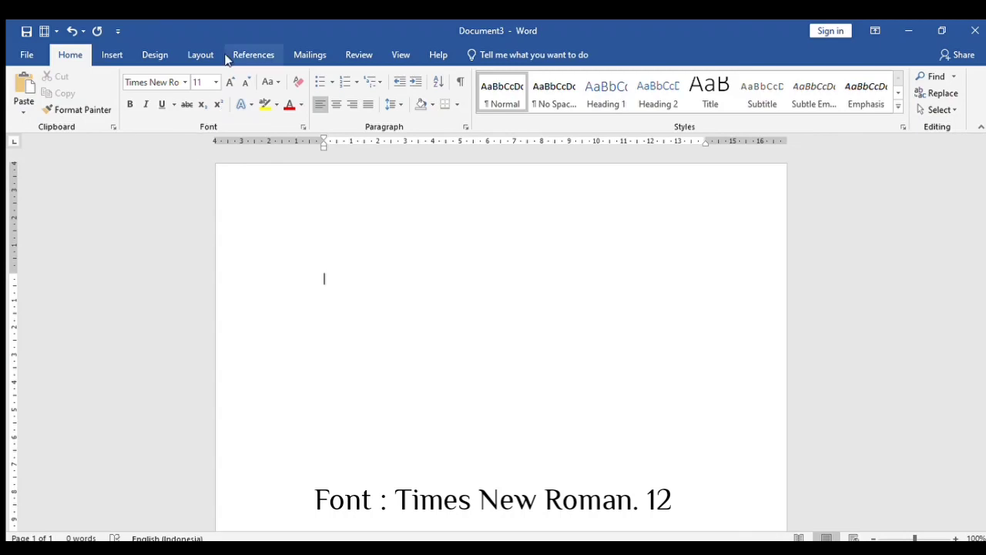
left_click(214, 83)
type("12")
key("Return")
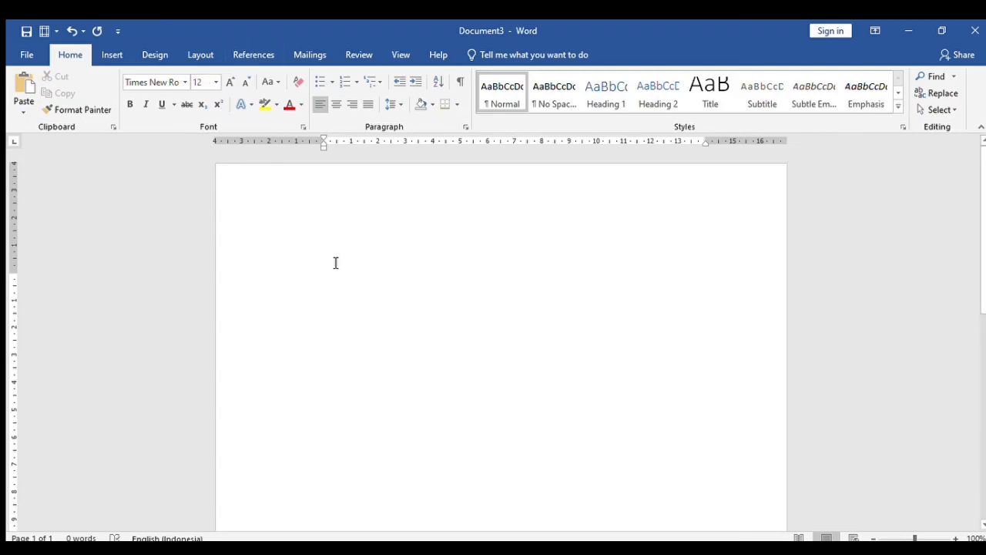
- Type HALAMAN JUDUL and DAFTAR ISI, each followed by a Next Page break
type("HALAMAN JUD")
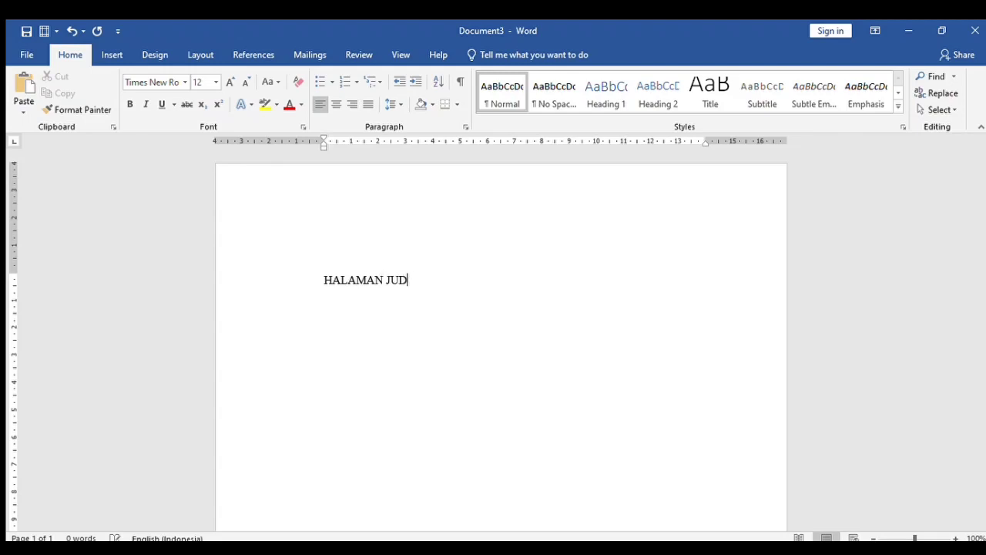
type("UL")
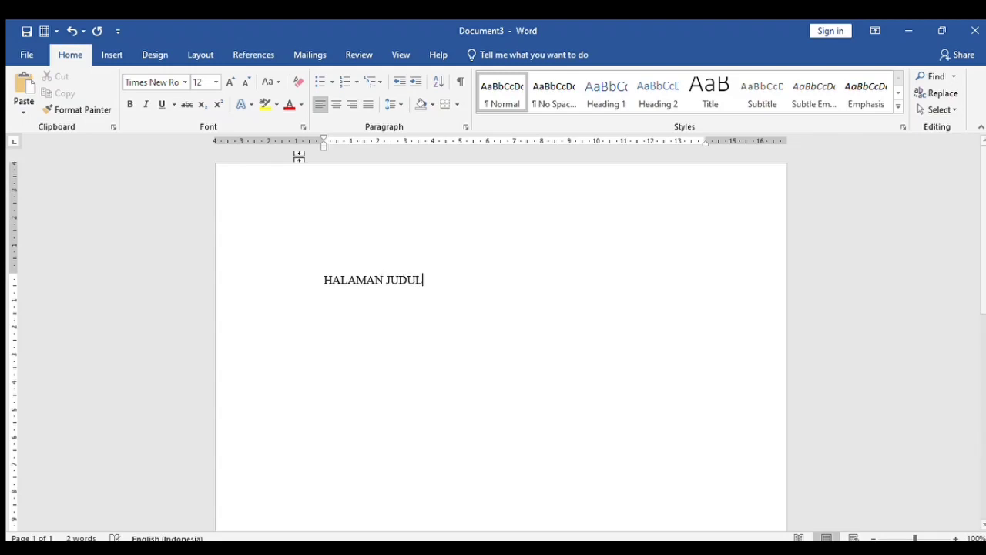
left_click(202, 55)
left_click(199, 71)
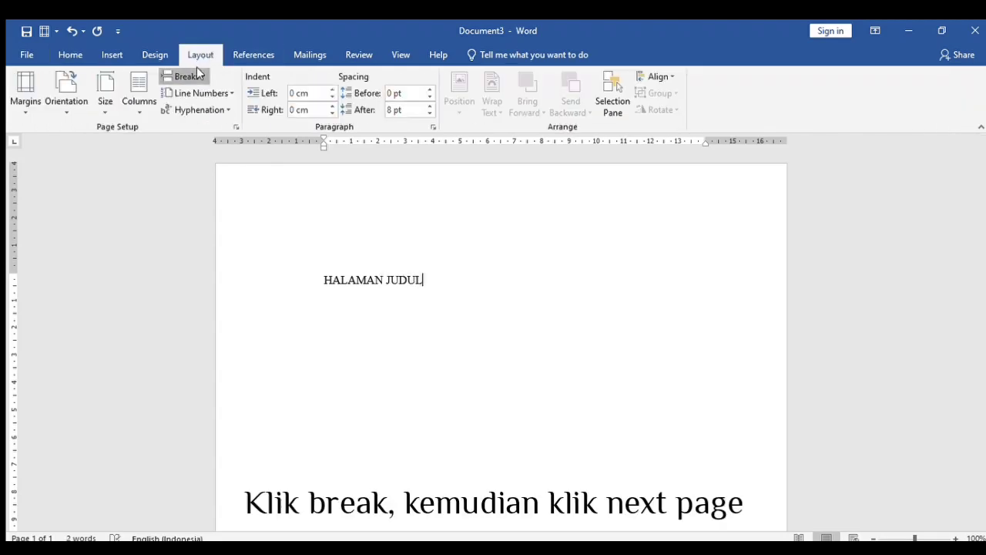
left_click(217, 267)
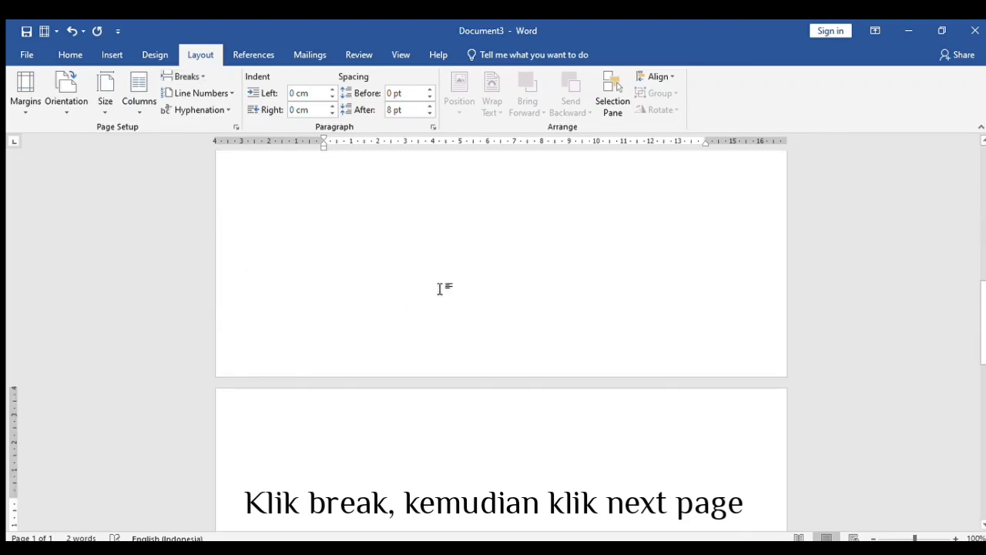
type("DAFTAR")
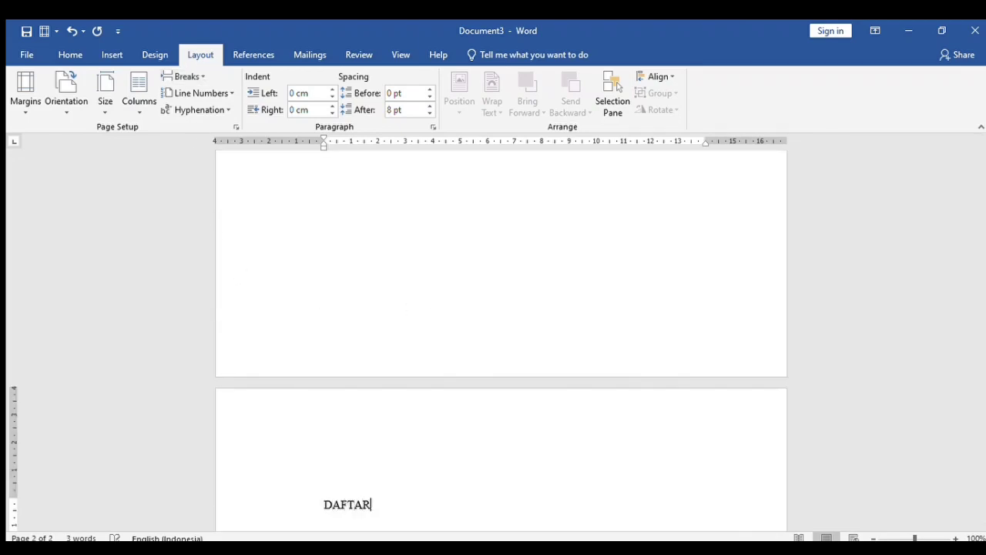
type(" ISI")
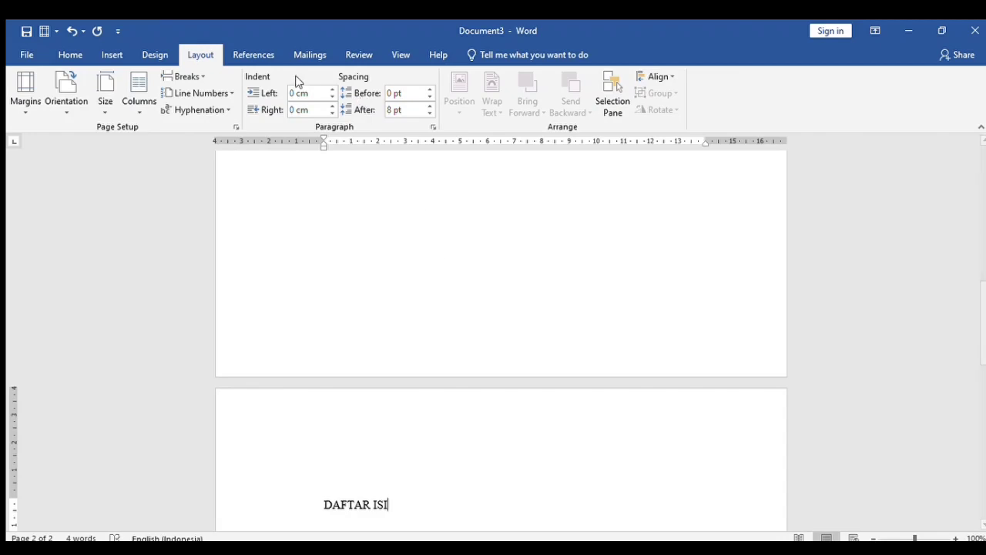
left_click(193, 280)
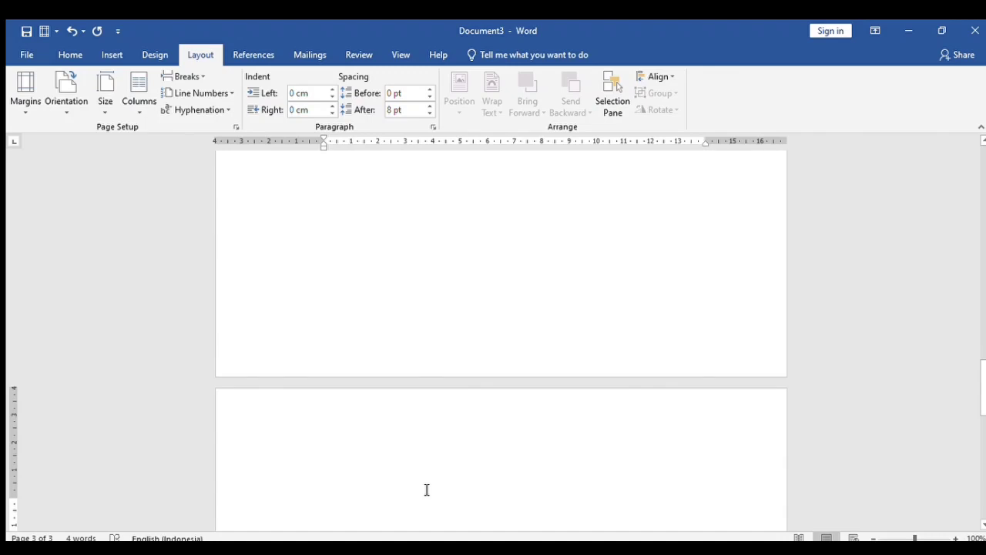
- Type BAB I. PENDAHULUAN with 1.1 Latar Belakang, 1.2 Rumusan Masalah, 1.3 Tujuan Penulisan, and start 1.4
type("BAB ")
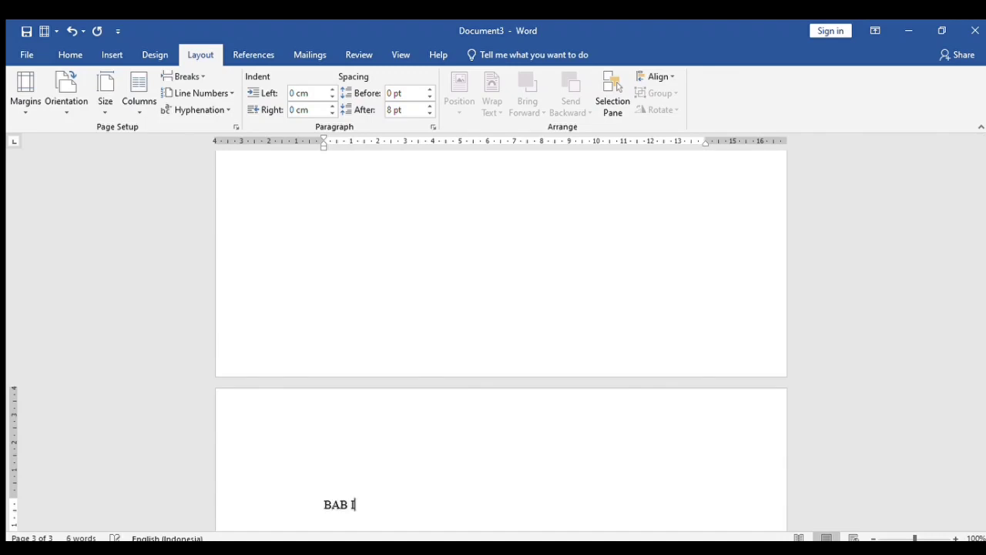
type("I. PENDAHU")
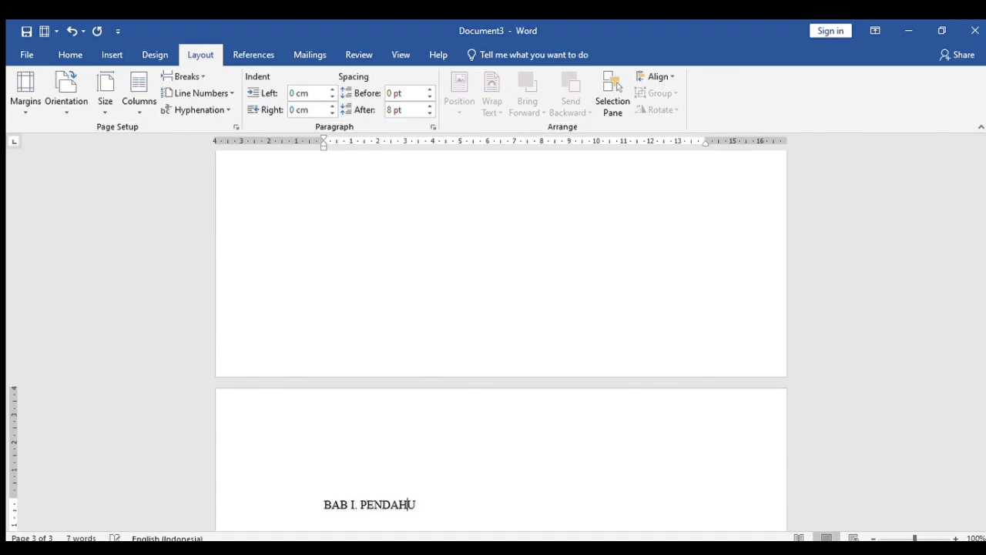
type("LUAN 1.1 ")
type("L")
type("atar Be")
type("lakang")
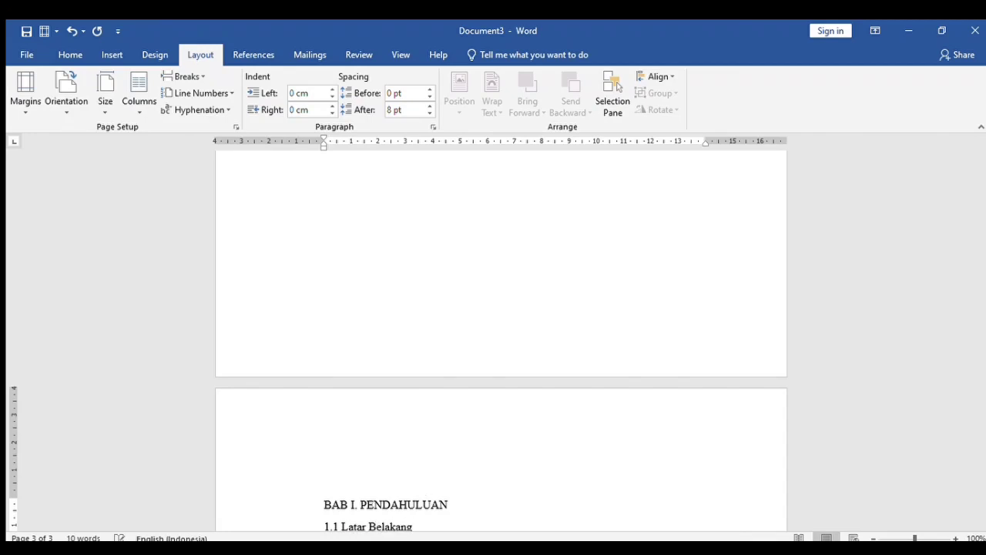
key("Return")
type("1.2")
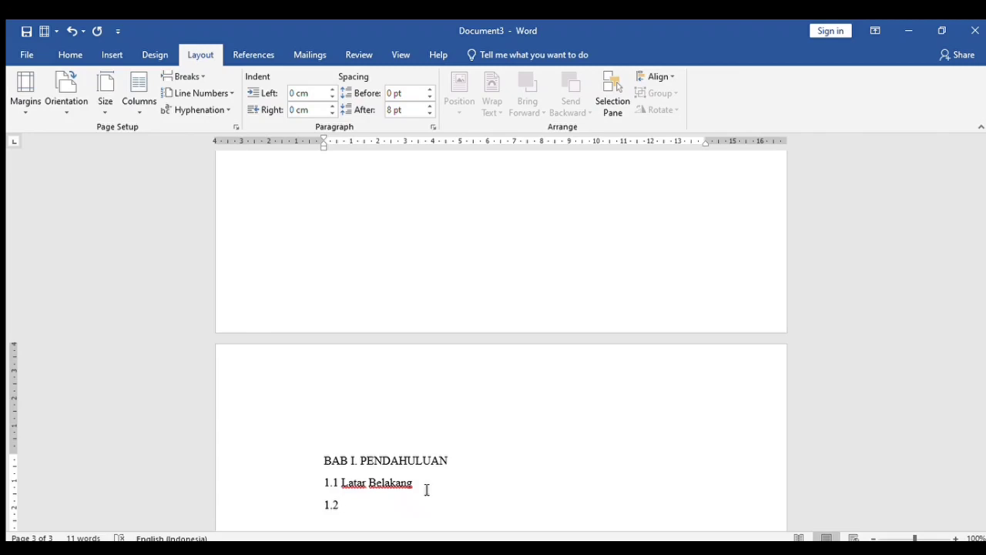
type(" Rumusan Ma")
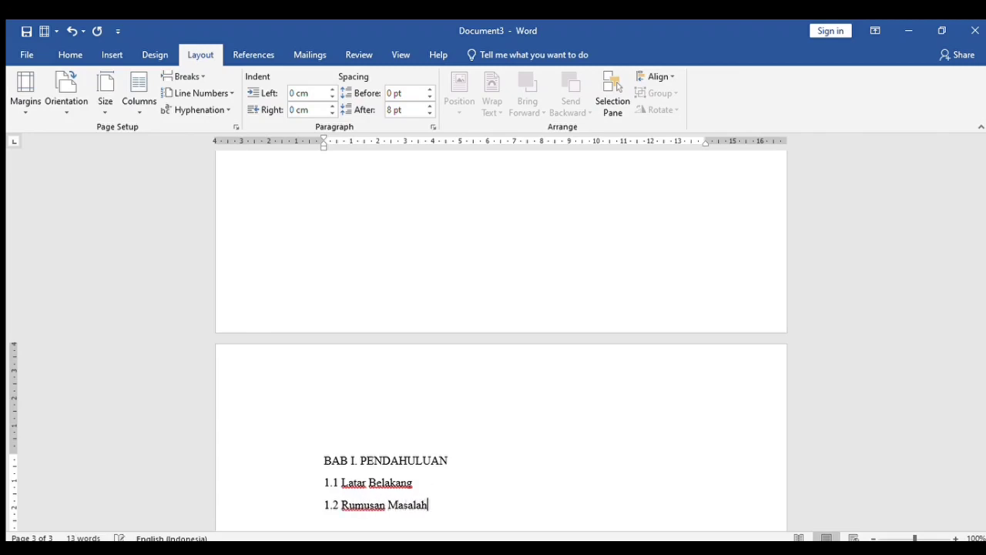
type("salah")
key("Return")
type("1.3 Tujuan Penuli")
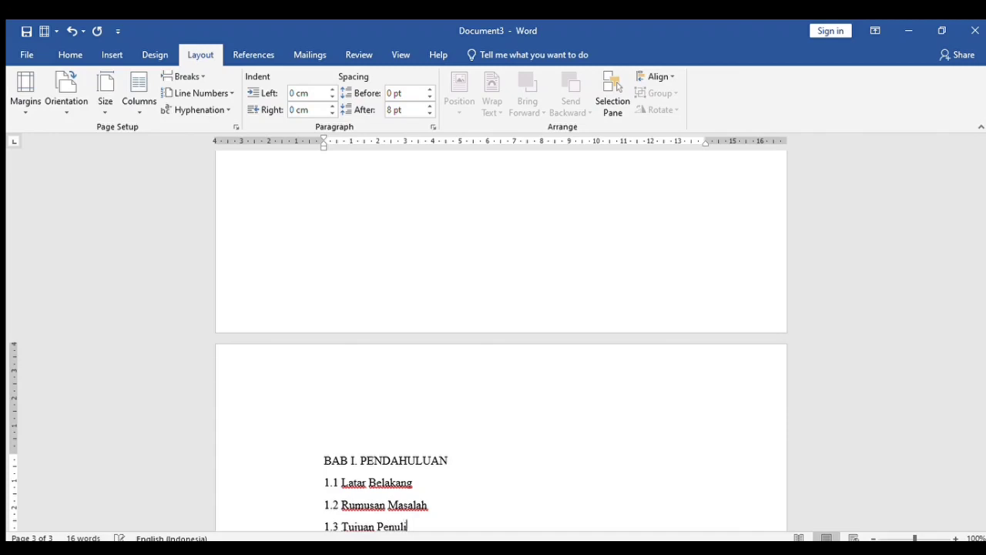
type("san")
key("Return")
type("1.")
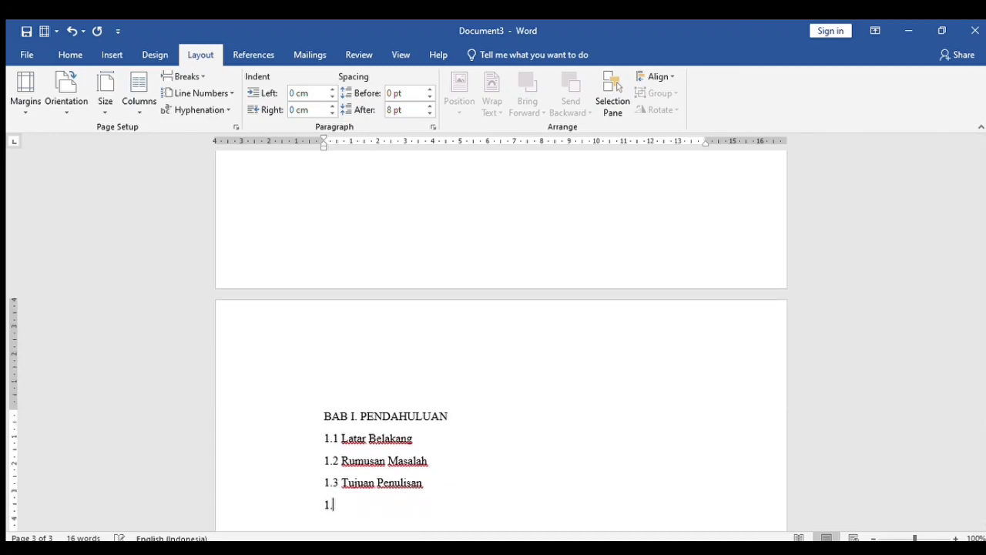
type("4 Man")
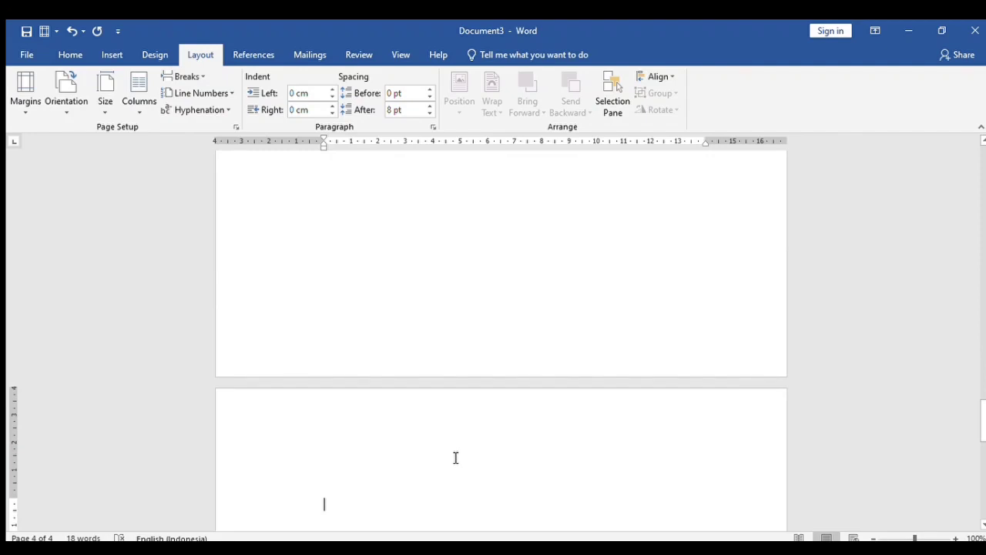
- Add BAB 2 and BAB 3 pages, then a DAFTAR PUSTAKA page, and scroll back to the top
type("BAB 2")
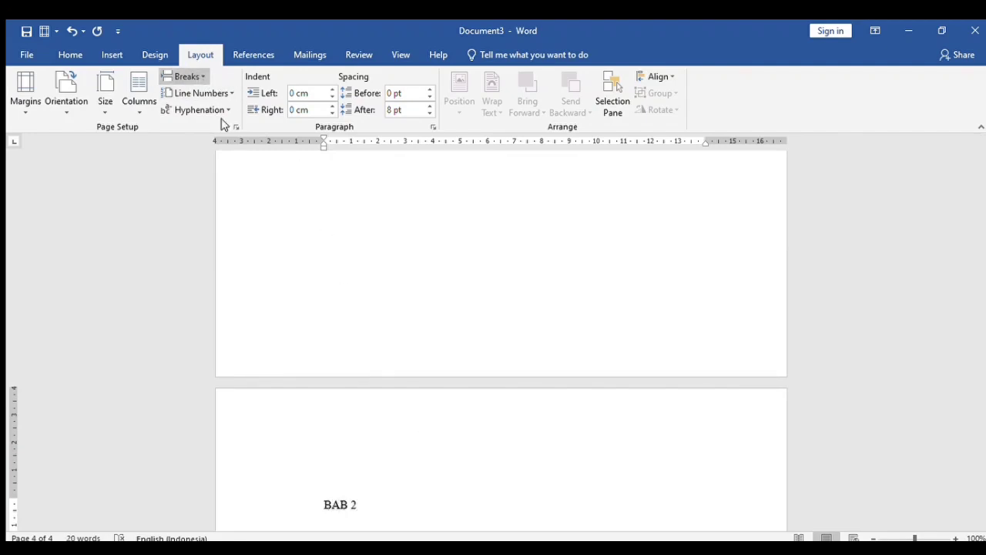
left_click(245, 258)
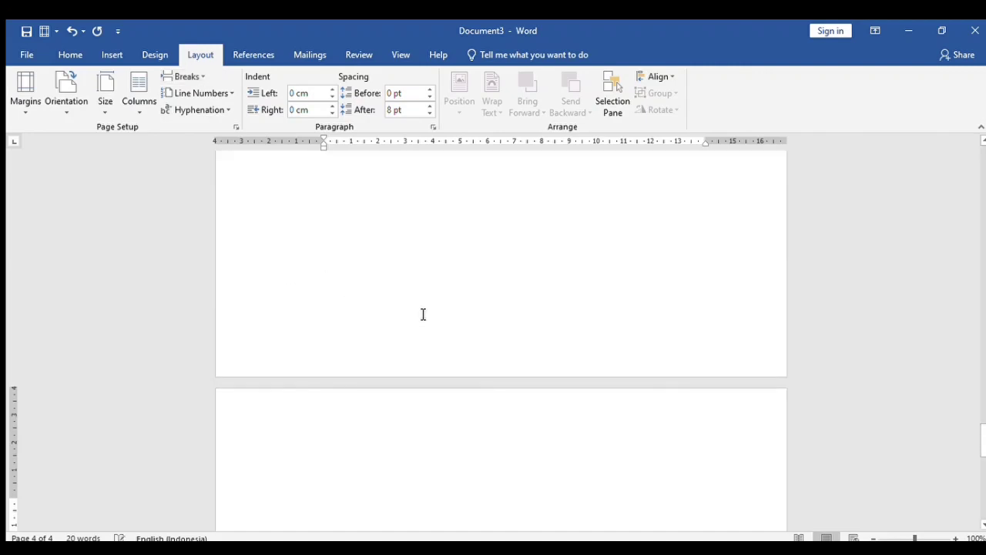
type("BAB 3")
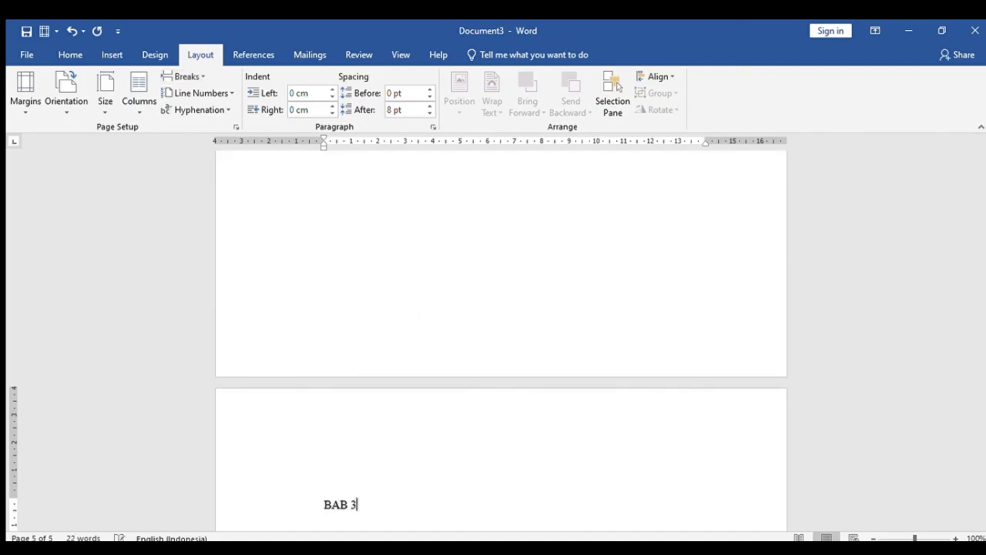
left_click(198, 81)
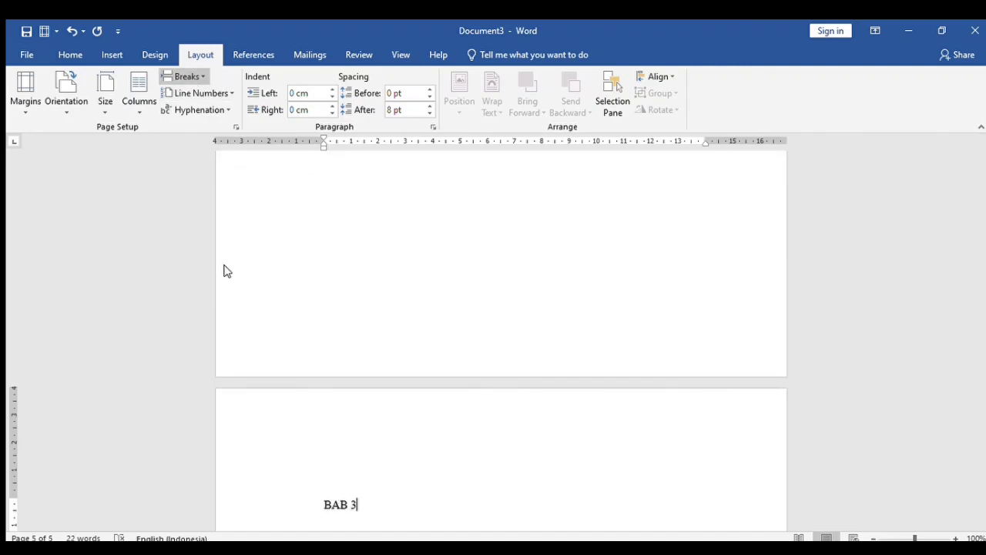
left_click(225, 266)
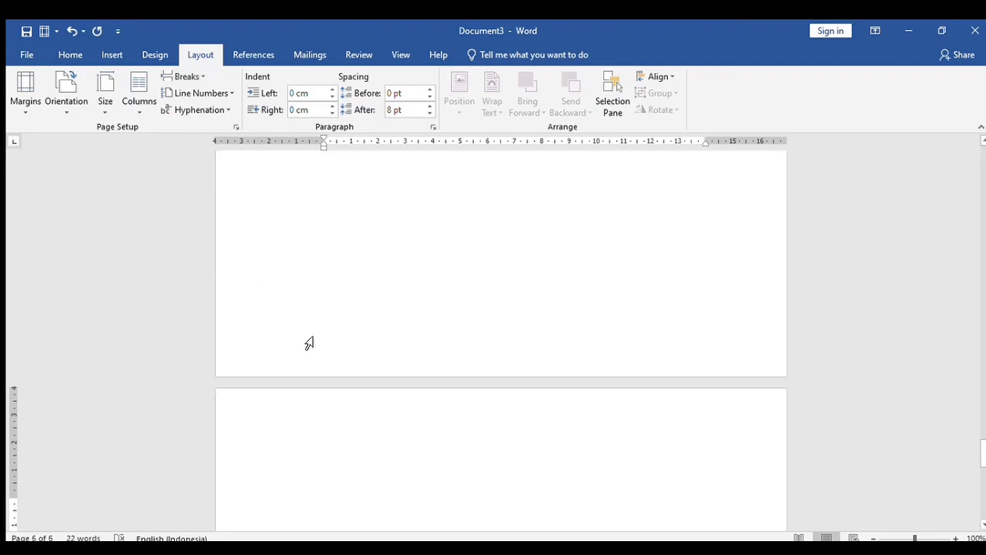
type("DAF")
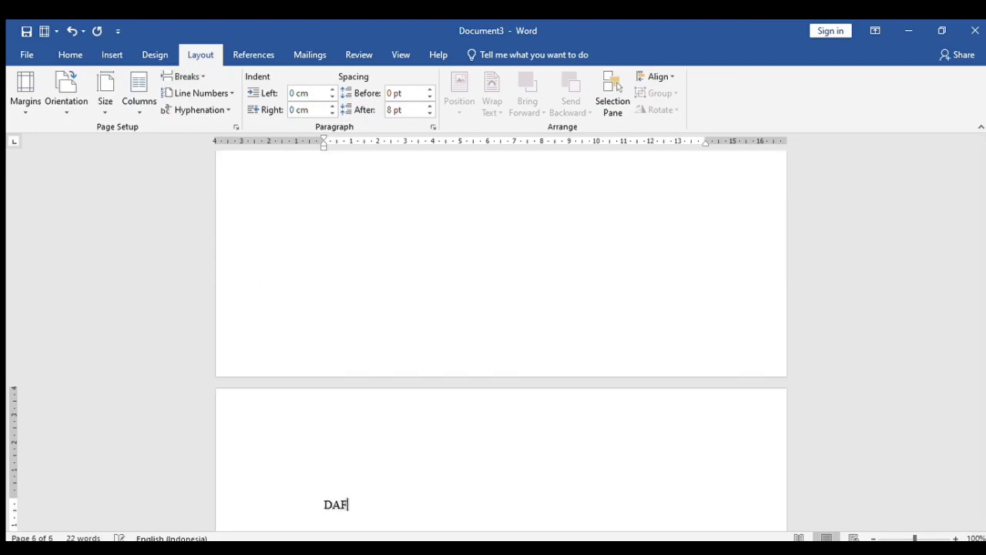
type("TAR PUSTAKA")
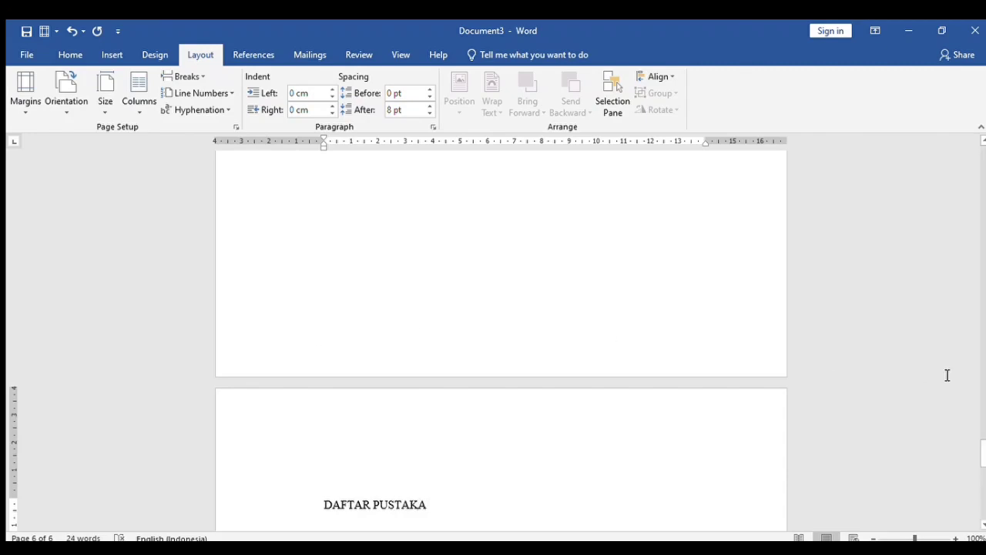
left_click_drag(979, 458, 950, 262)
scroll(950, 262, "up", 15)
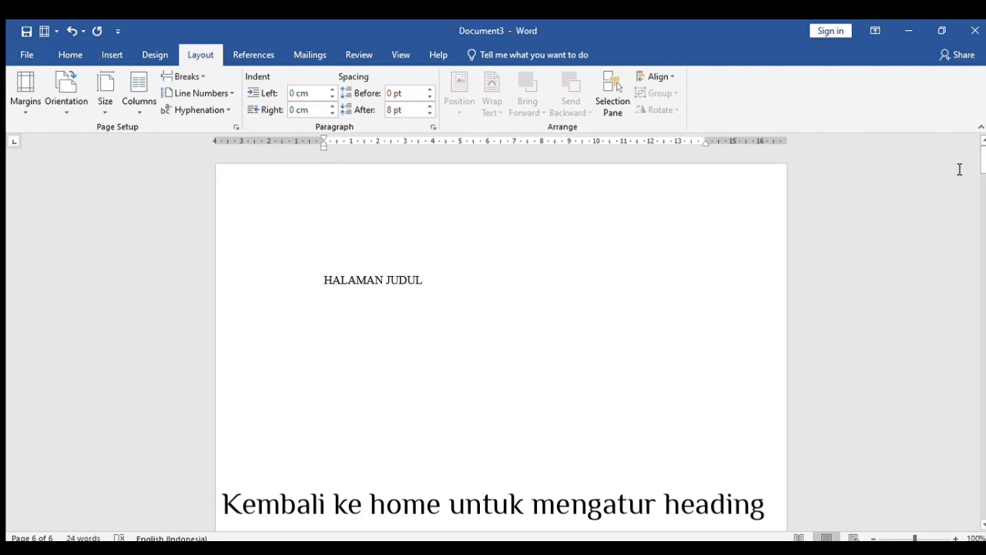
- Apply Heading 1 to the HALAMAN JUDUL and DAFTAR ISI titles
left_click(61, 51)
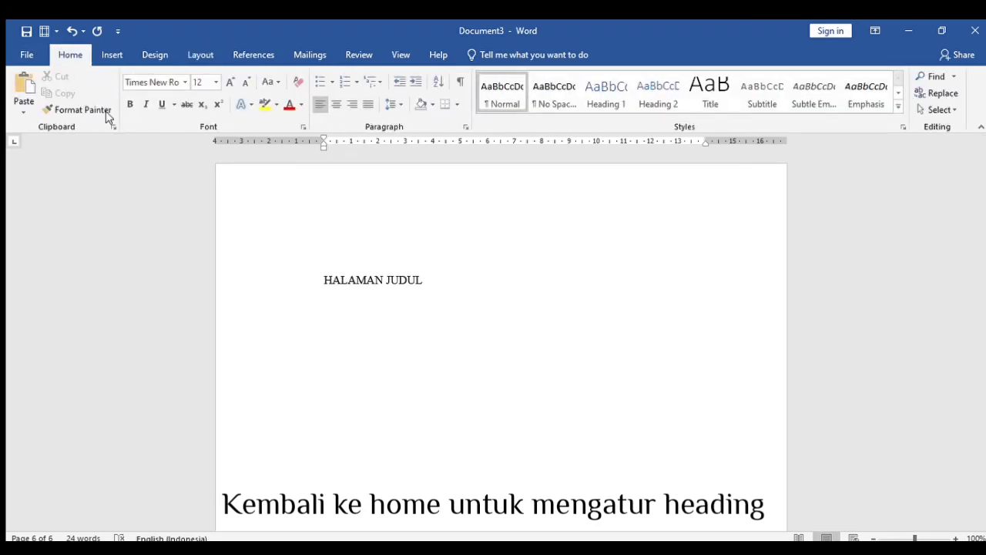
left_click_drag(424, 287, 324, 282)
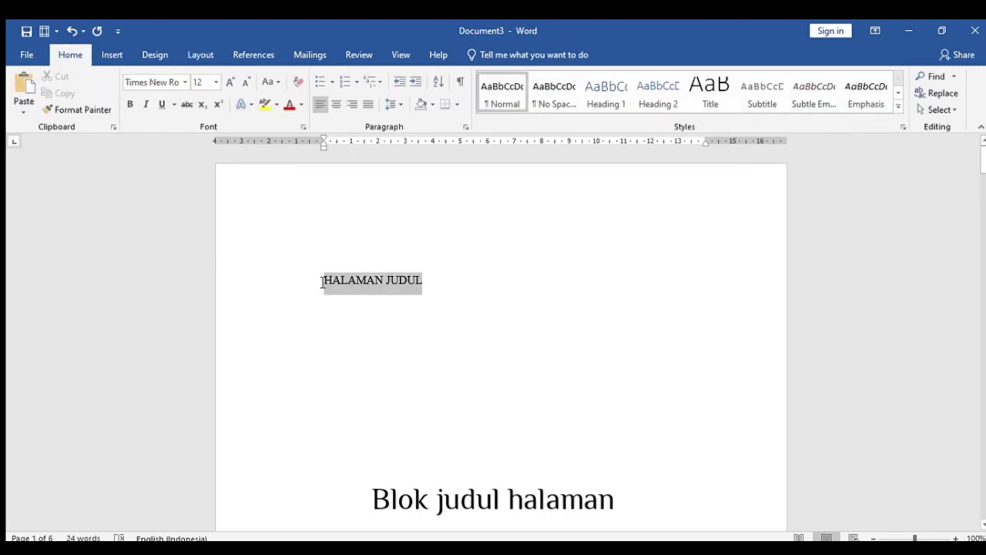
left_click(605, 94)
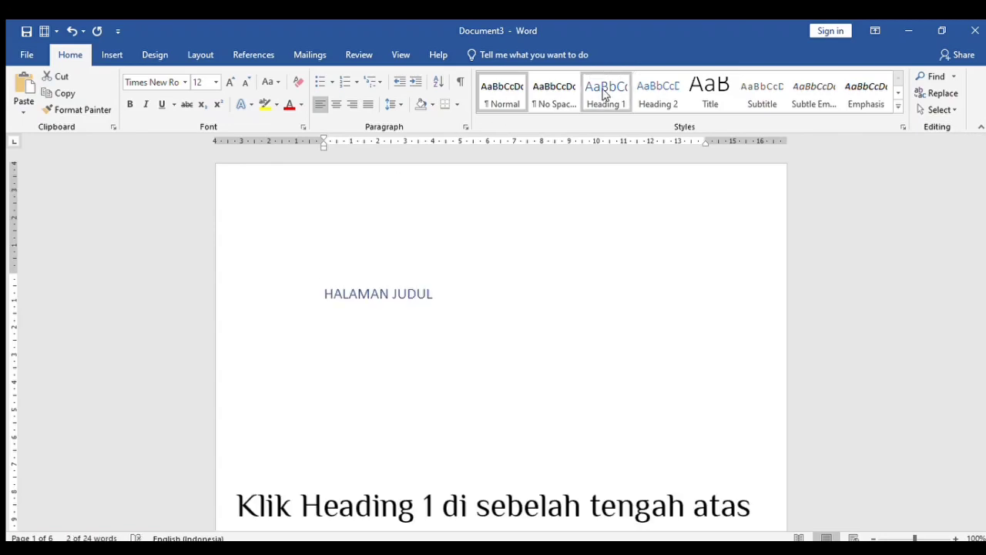
left_click(604, 94)
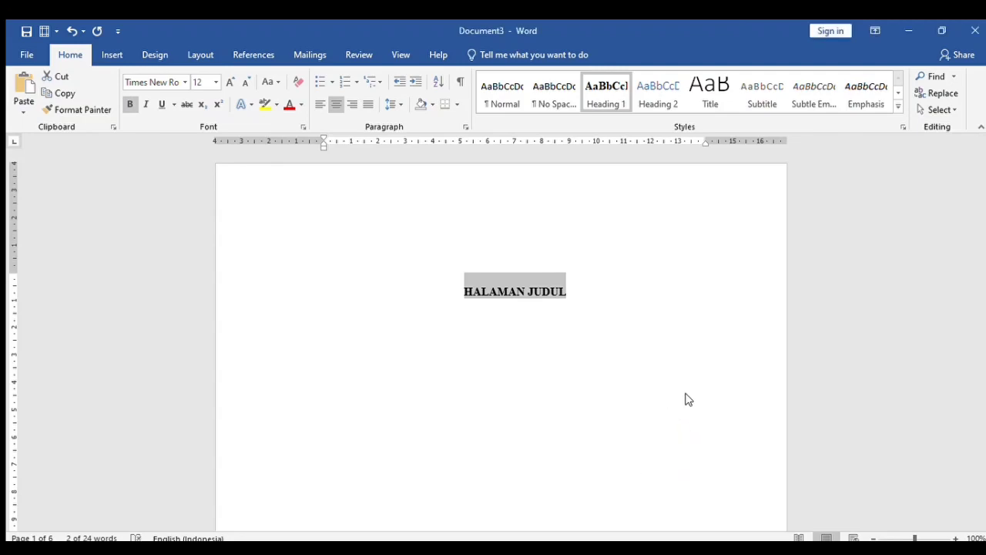
scroll(448, 393, "down", 15)
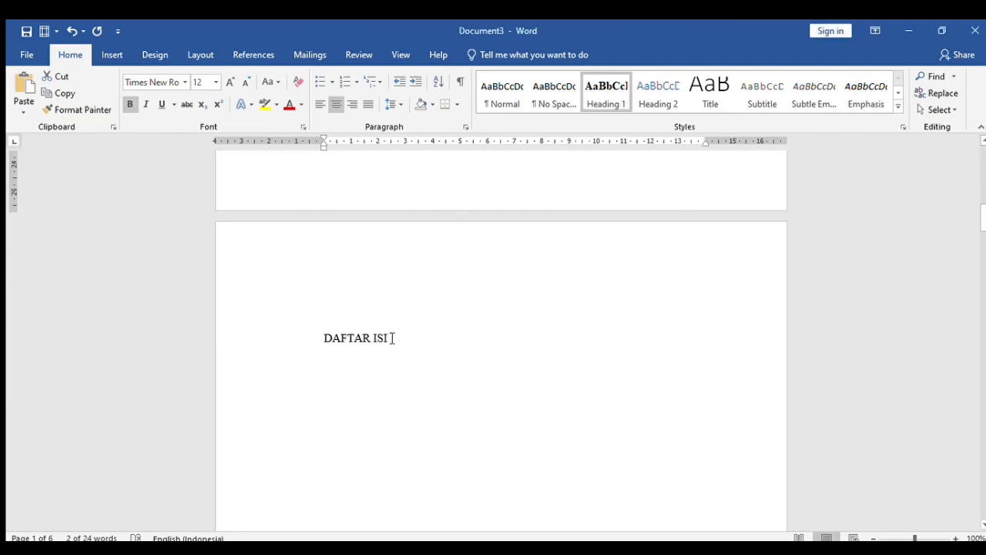
left_click_drag(390, 337, 311, 343)
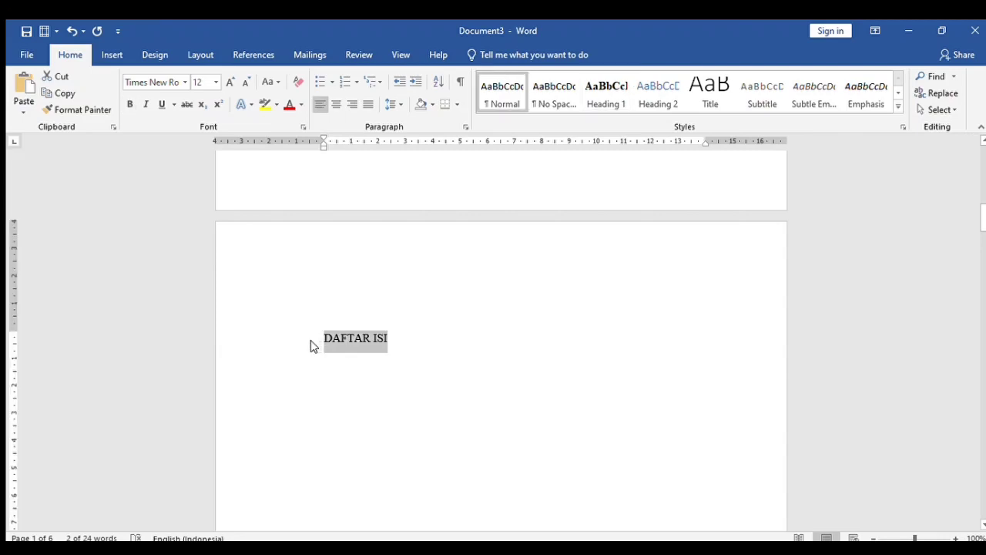
left_click(592, 96)
- Apply Heading 1 to the BAB I. PENDAHULUAN and BAB 2 titles
scroll(517, 369, "down", 5)
scroll(518, 372, "down", 5)
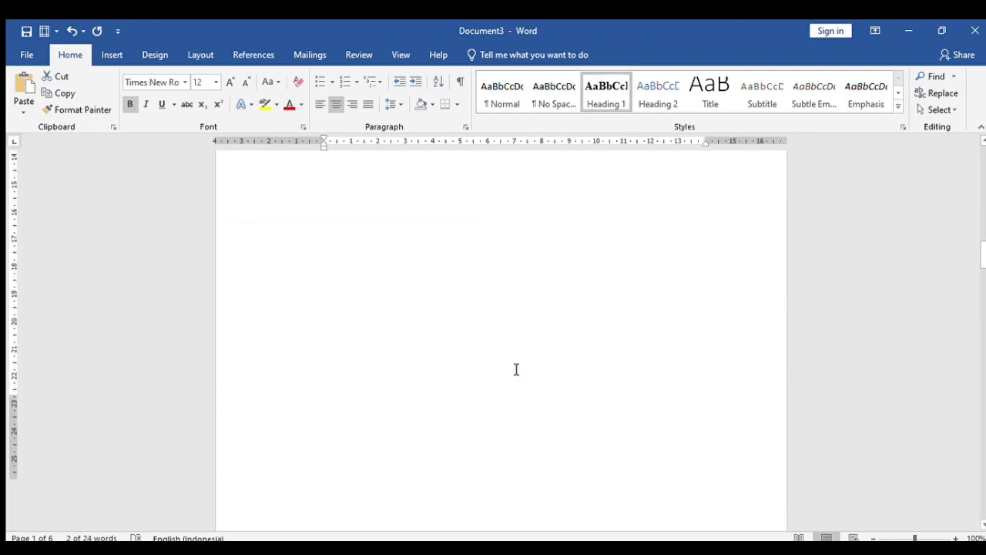
left_click_drag(471, 287, 308, 297)
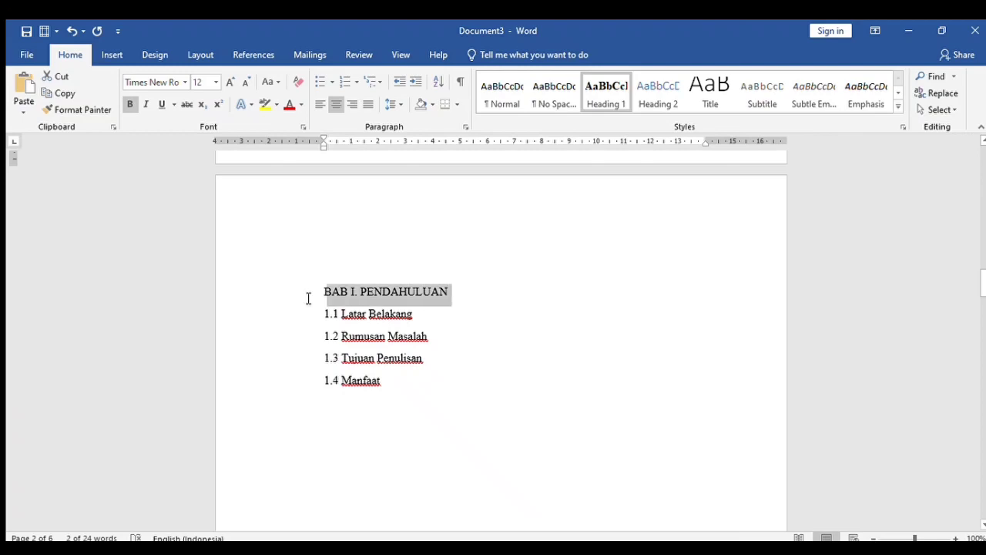
left_click(606, 96)
scroll(506, 246, "down", 10)
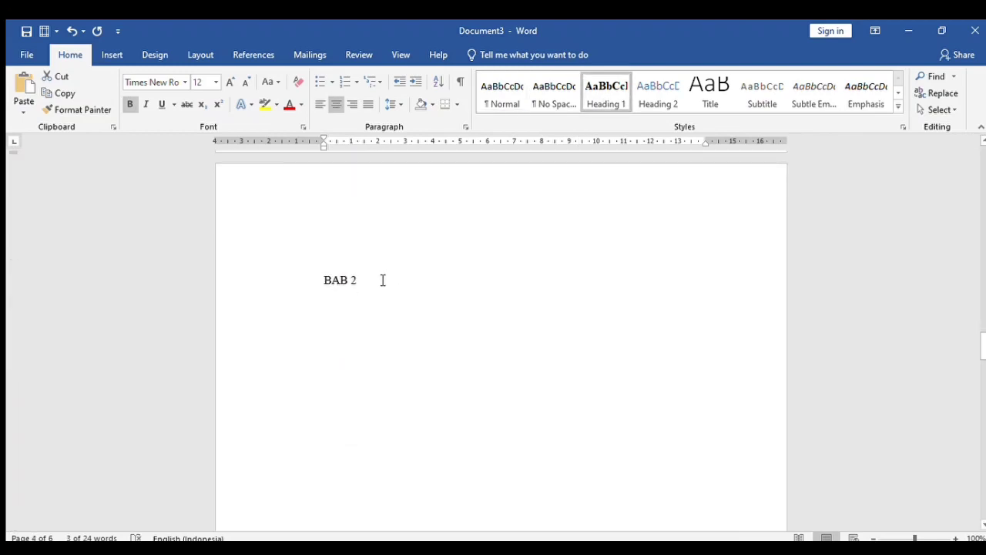
left_click_drag(382, 279, 300, 280)
left_click(587, 99)
- Apply Heading 1 to the BAB 3 and DAFTAR PUSTAKA titles
scroll(514, 241, "down", 10)
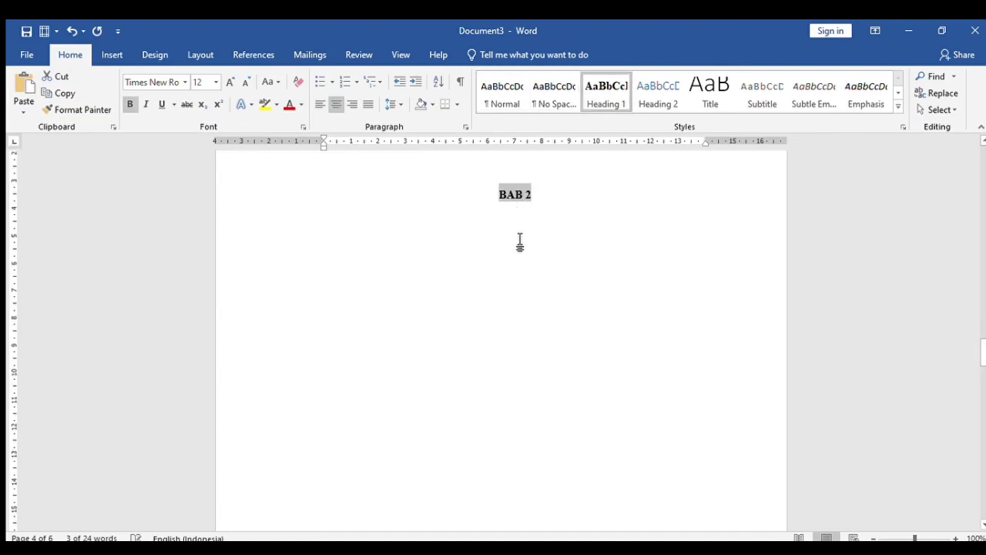
scroll(514, 241, "down", 1)
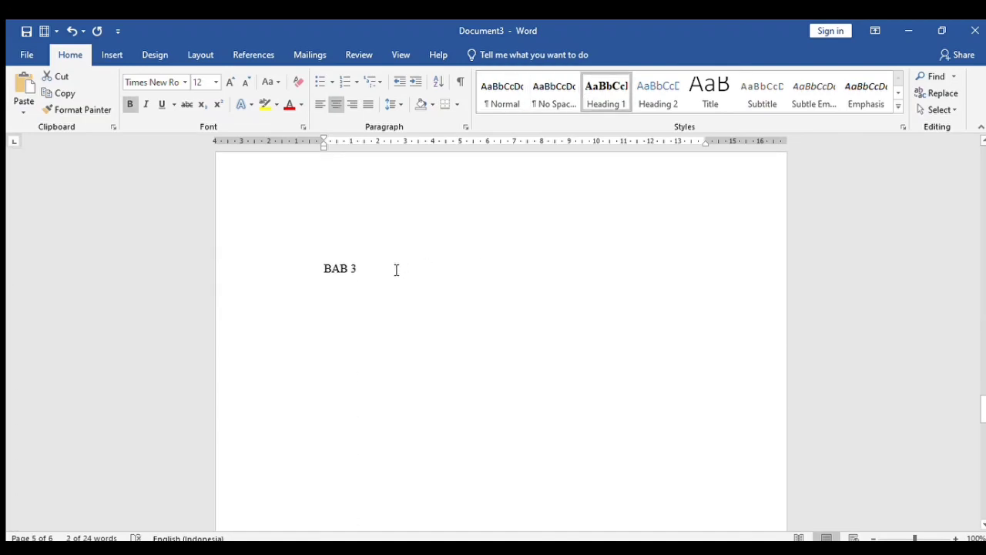
left_click_drag(396, 269, 315, 260)
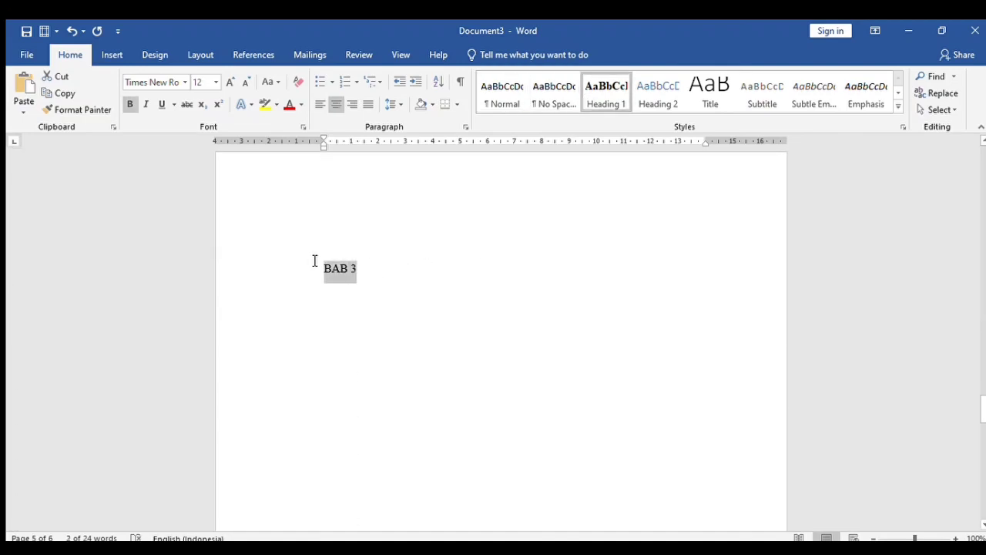
left_click(602, 107)
scroll(565, 208, "down", 7)
scroll(568, 208, "down", 5)
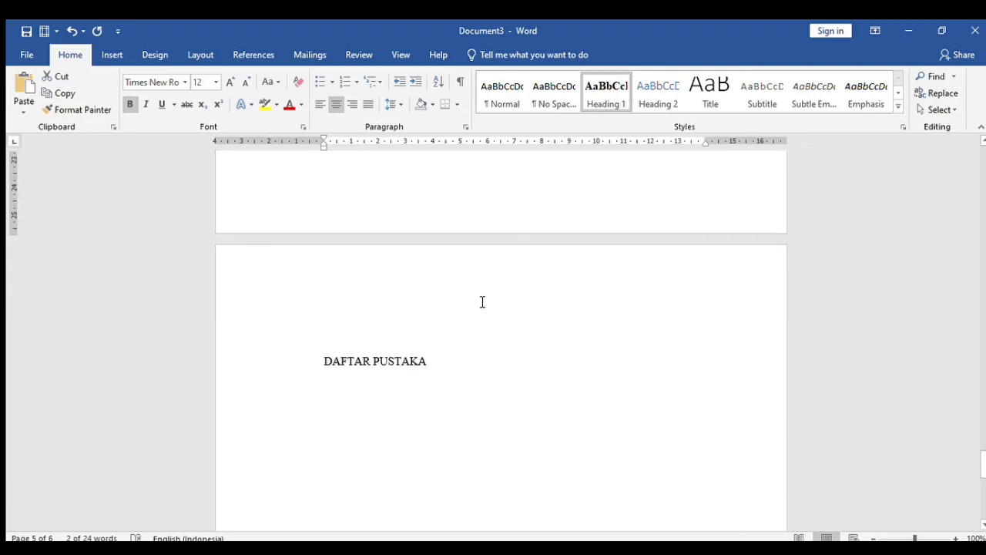
left_click_drag(451, 360, 319, 356)
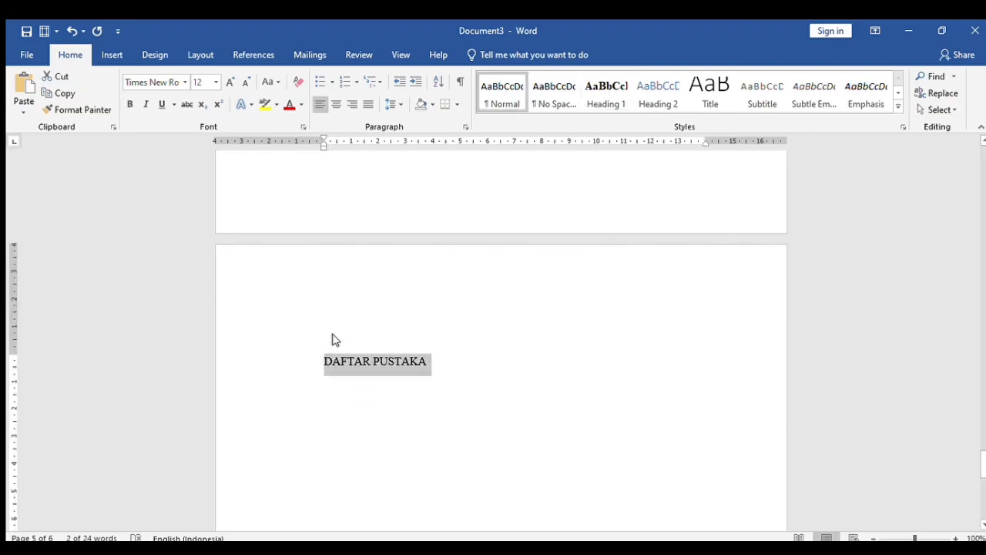
left_click(586, 101)
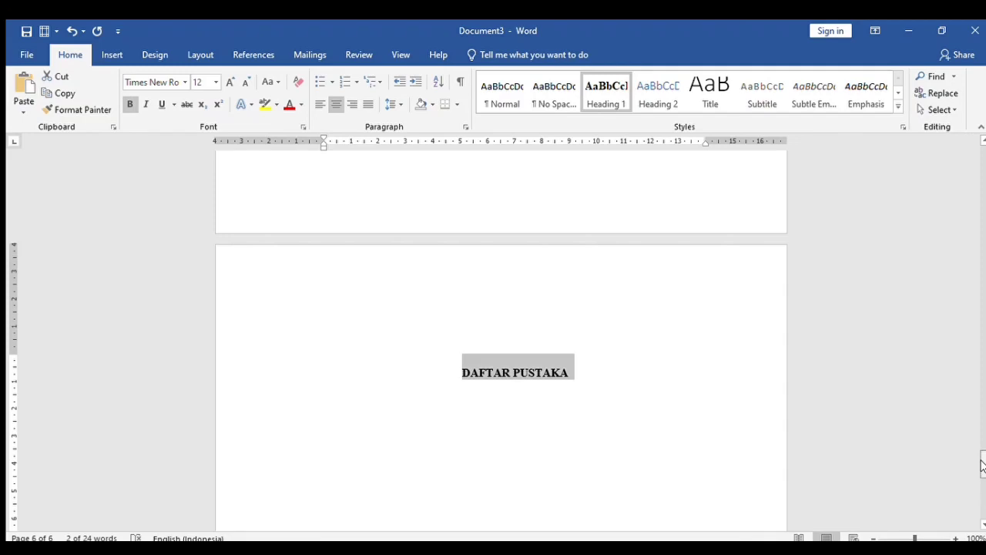
left_click_drag(982, 465, 982, 286)
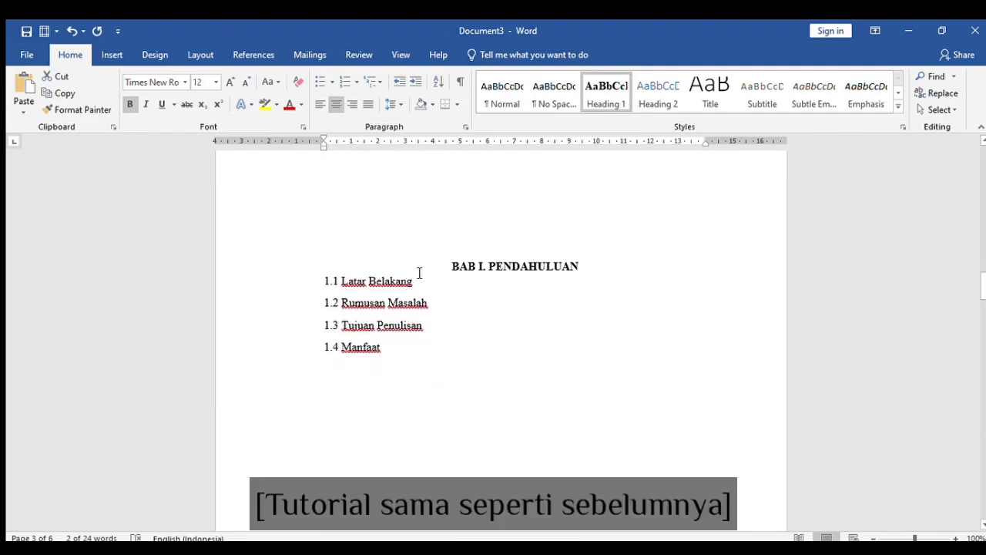
- Bold the BAB I subsection lines, starting from 1.1 Latar Belakang
left_click_drag(425, 286, 308, 277)
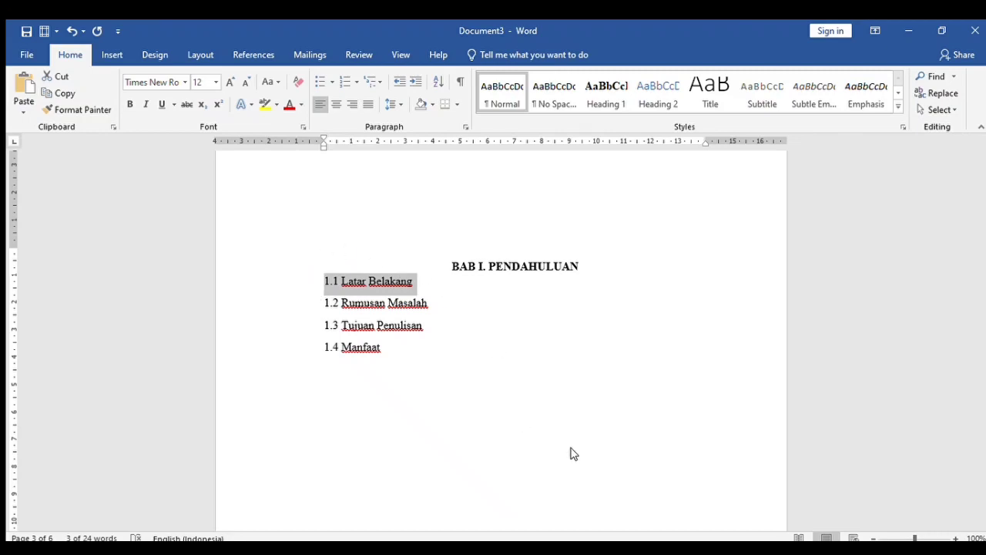
key("ctrl+b")
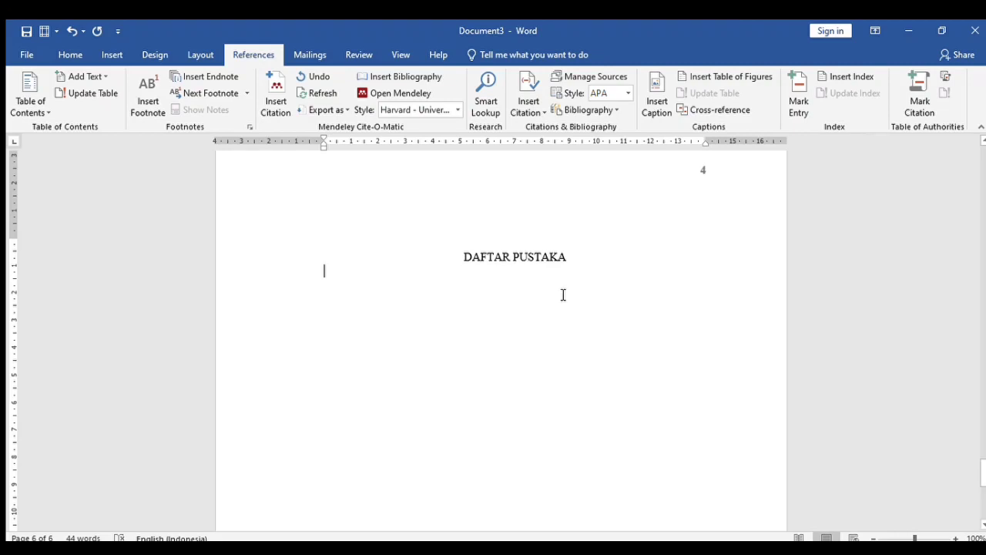
- Insert a Mendeley Cite-O-Matic citation for the Purba 2014 journal under DAFTAR PUSTAKA
left_click(275, 100)
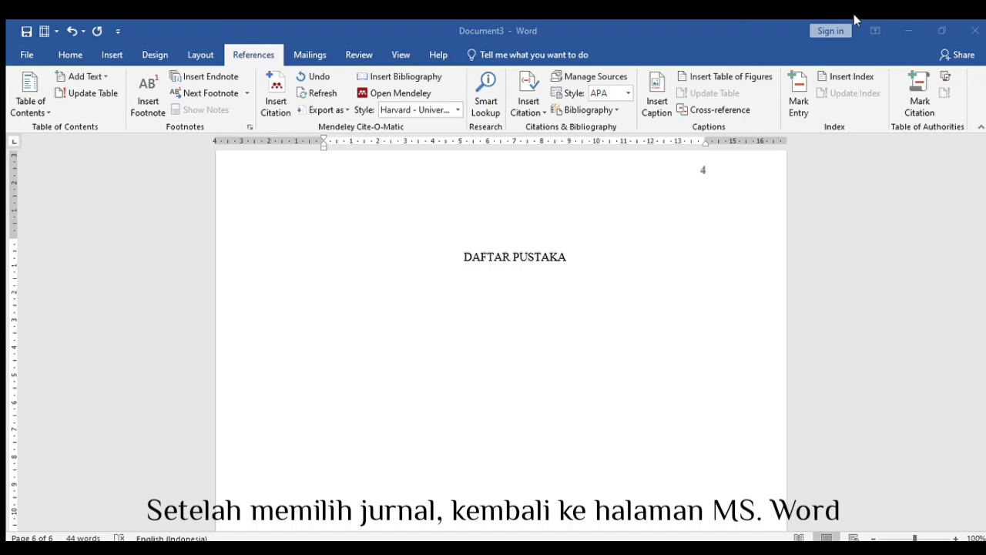
left_click(804, 50)
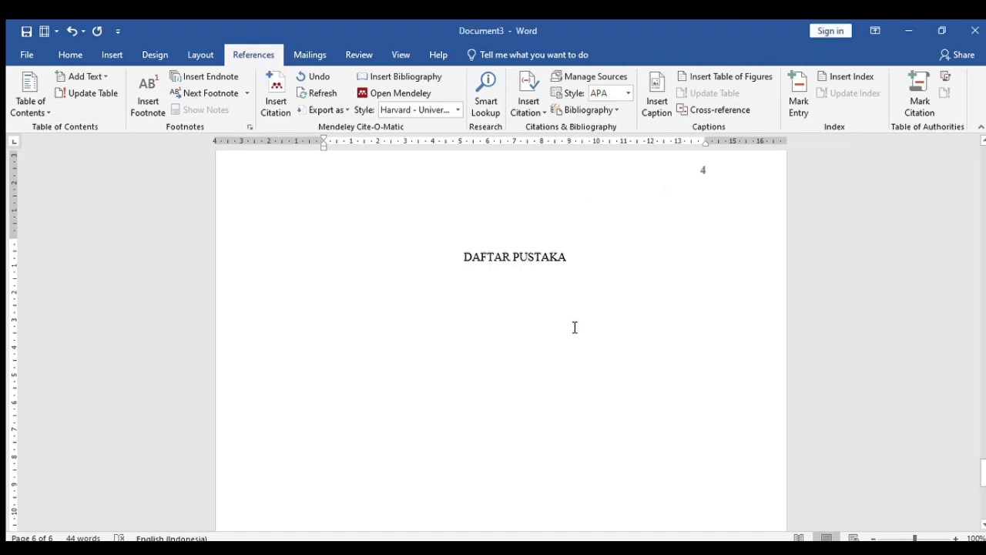
left_click(274, 100)
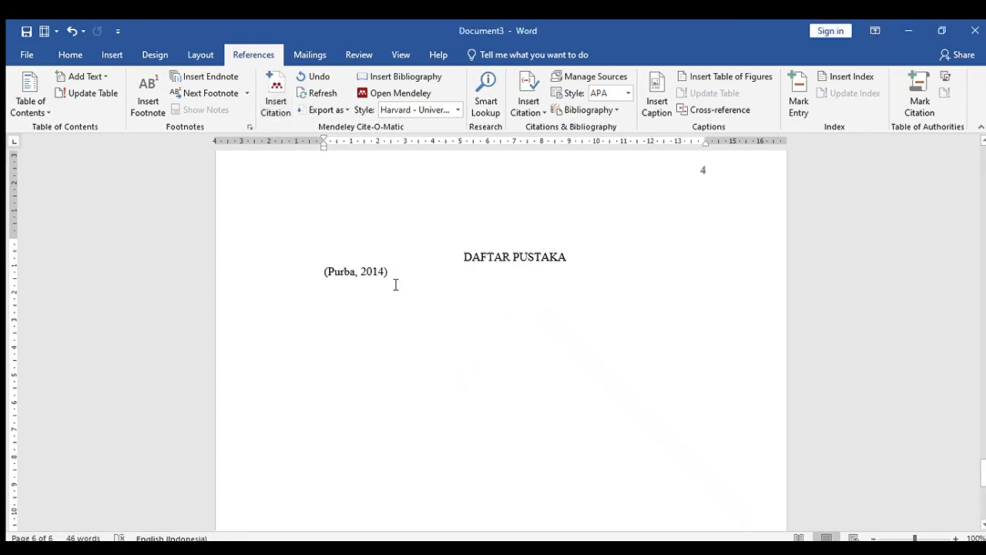
- Insert the Mendeley bibliography entry for Purba 2014 and delete the inline (Purba, 2014) citation
left_click(405, 82)
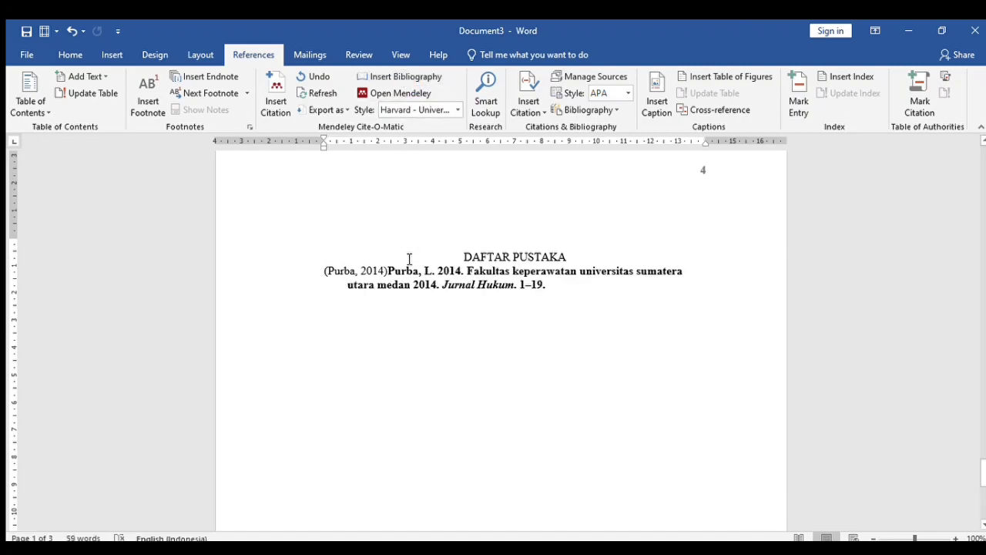
left_click(391, 275)
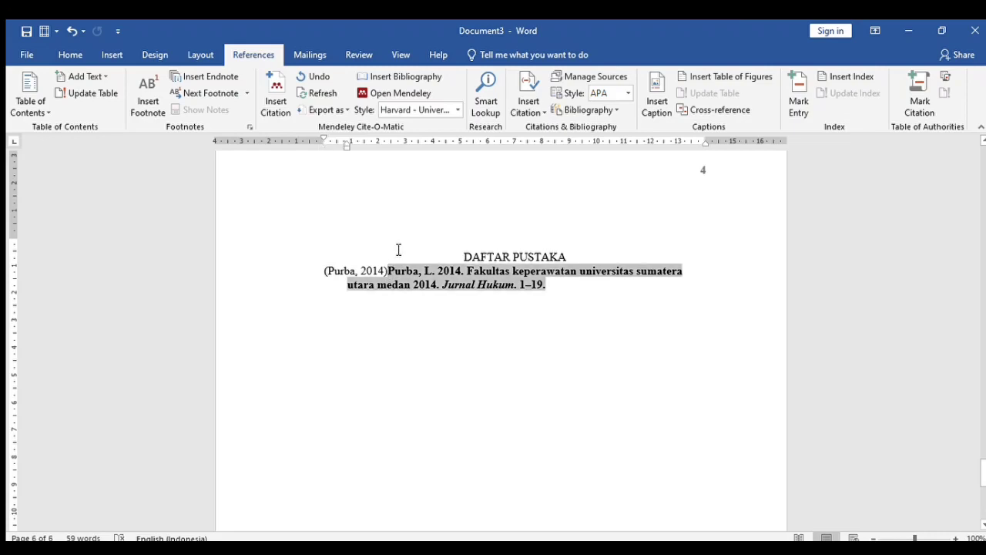
key("BackSpace")
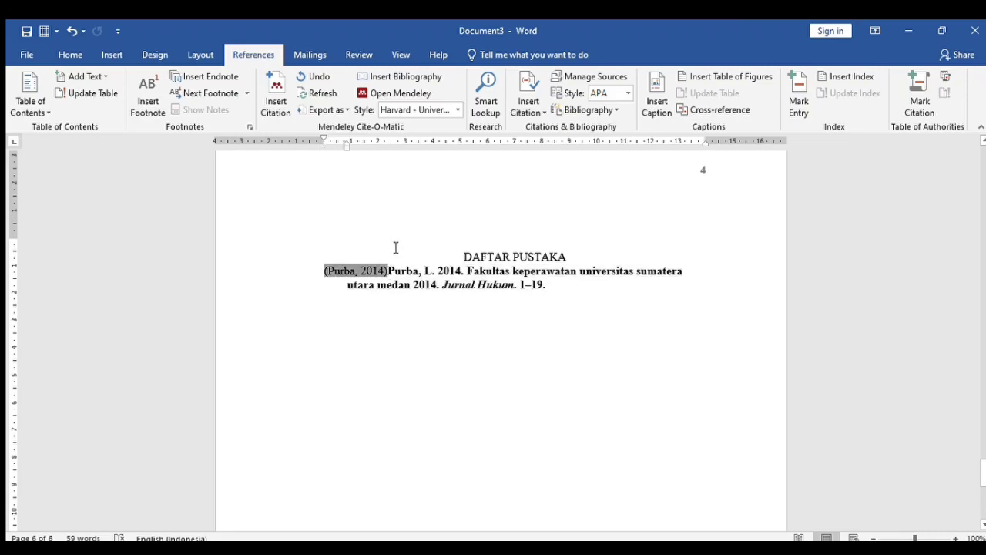
key("BackSpace")
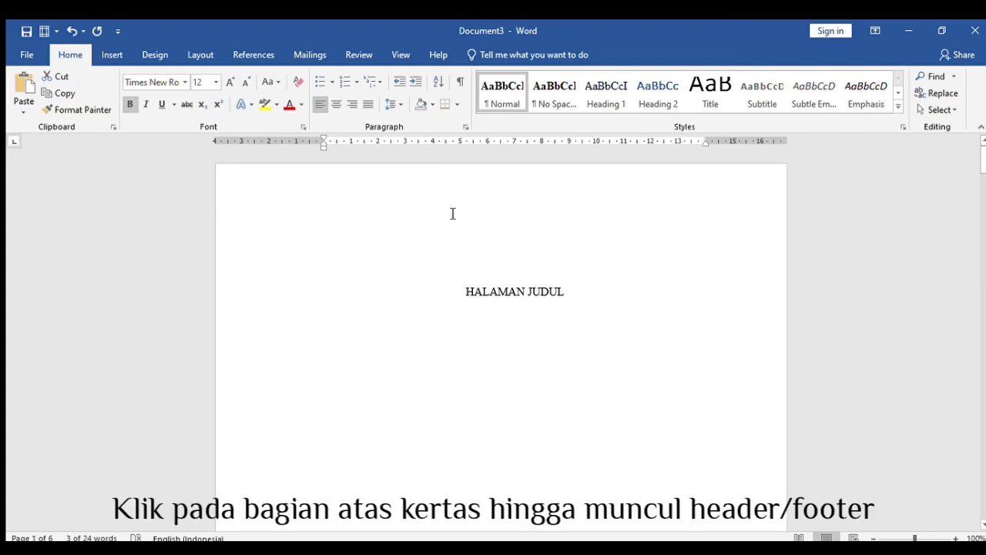
- Open header editing and tick Different First Page so the title page has no number
double_click(486, 200)
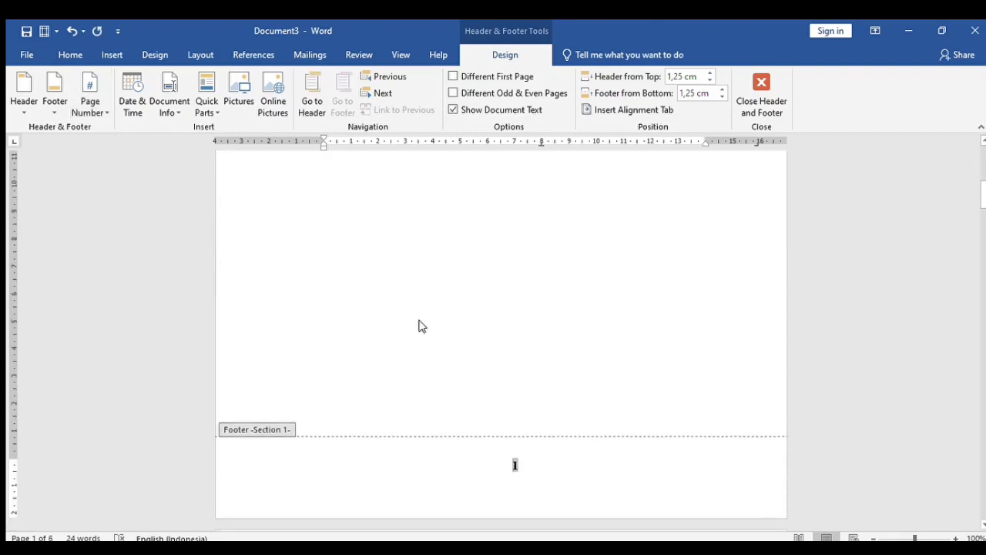
scroll(466, 406, "down", 10)
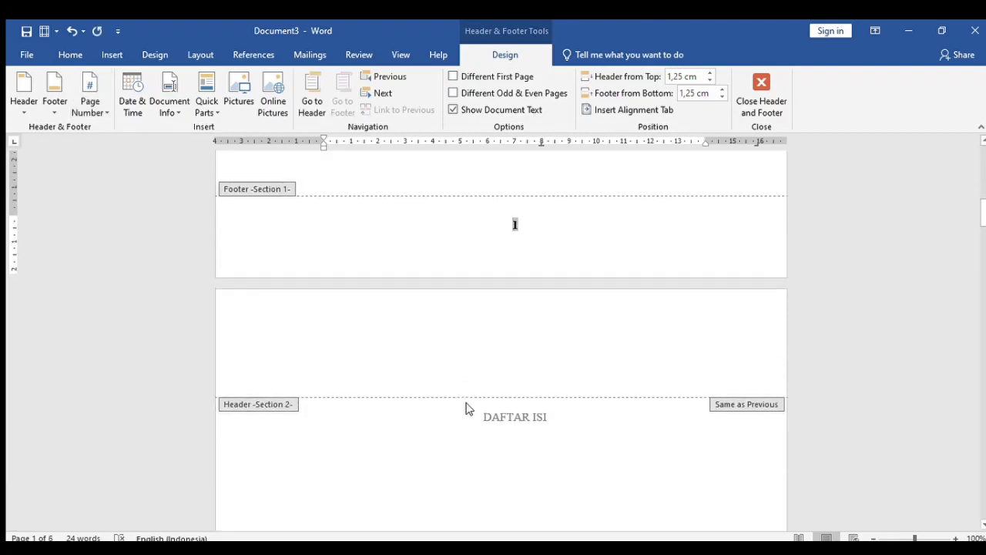
scroll(470, 408, "up", 10)
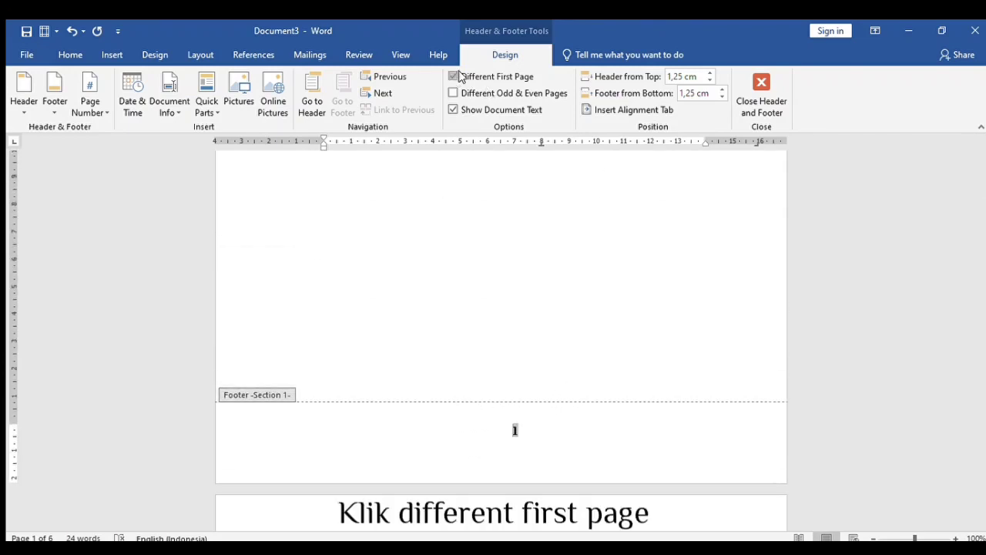
left_click(454, 77)
- Check the page numbers in the Section 2 and Section 3 footers
scroll(515, 248, "up", 3)
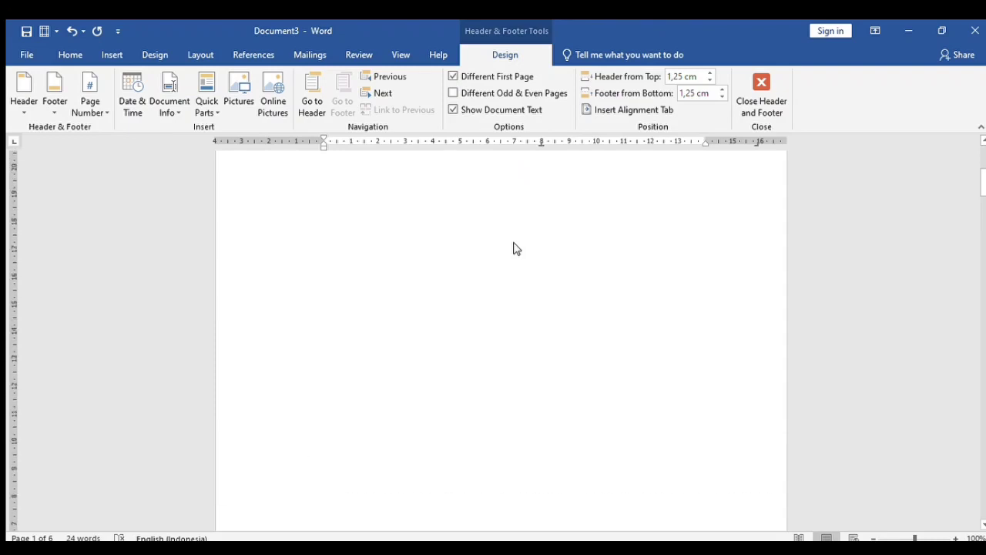
scroll(514, 248, "up", 3)
scroll(514, 248, "down", 12)
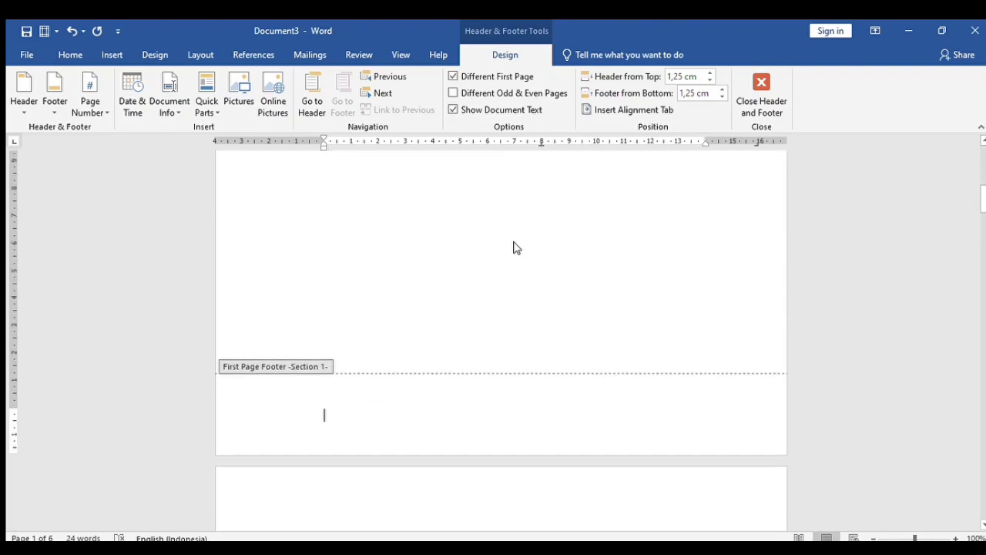
scroll(514, 248, "down", 15)
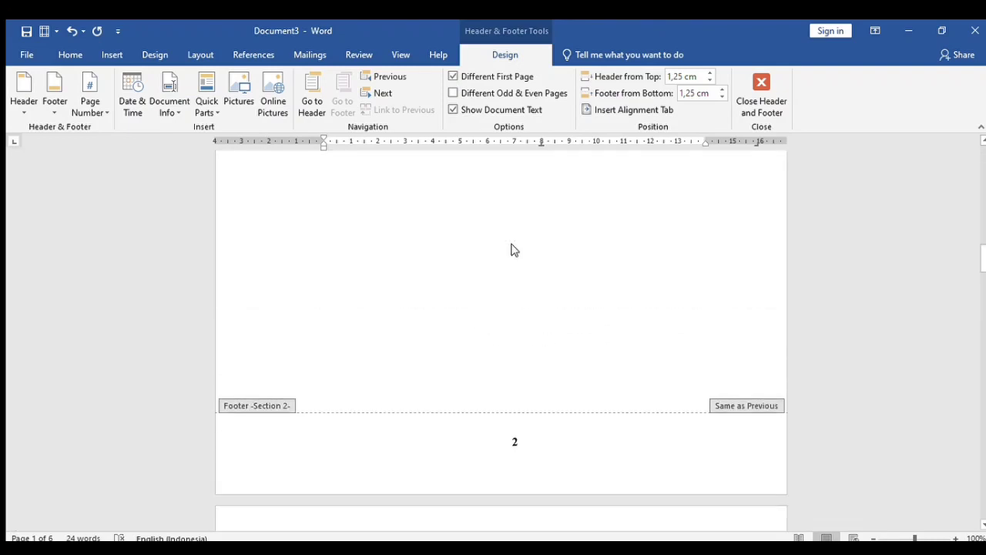
scroll(515, 248, "down", 1)
left_click(515, 389)
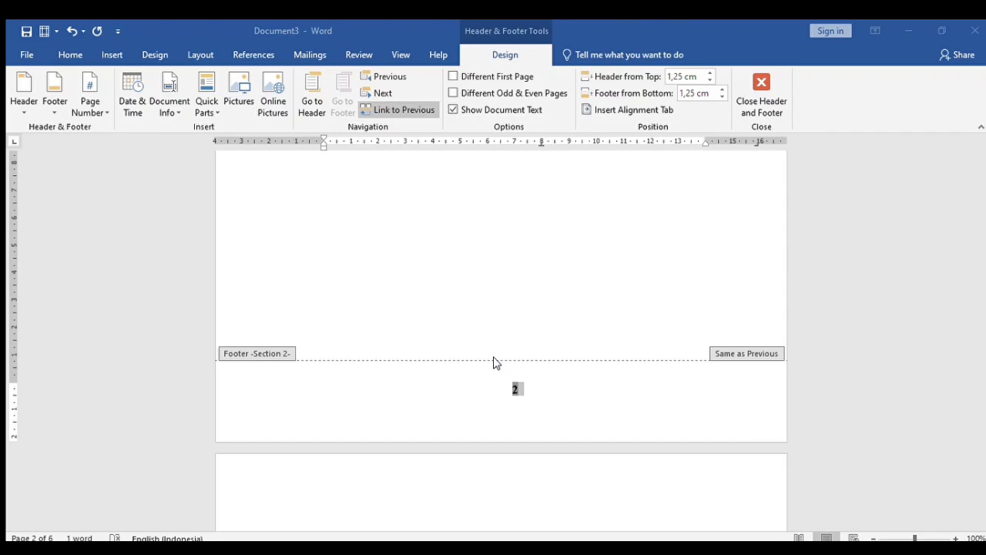
scroll(495, 362, "up", 2)
scroll(590, 369, "down", 8)
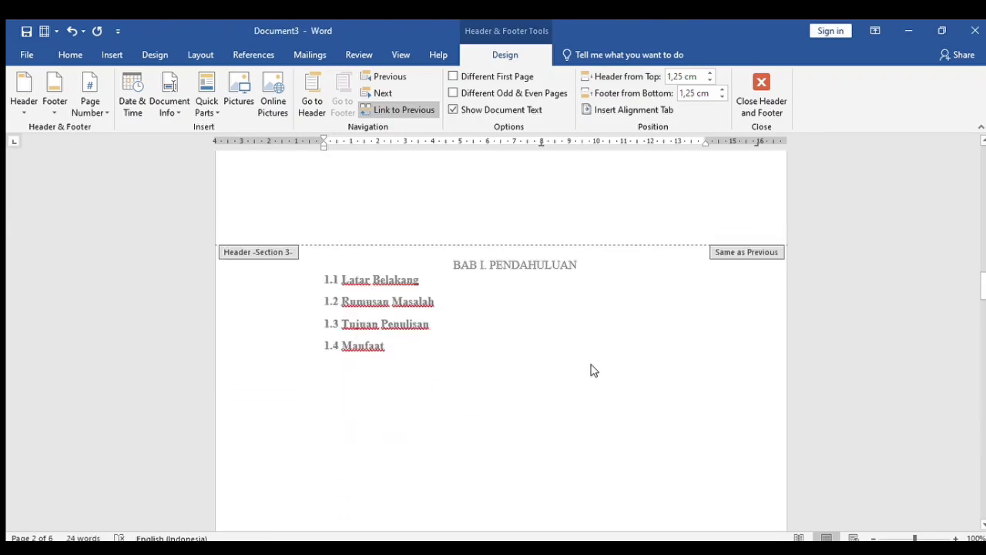
scroll(590, 370, "down", 10)
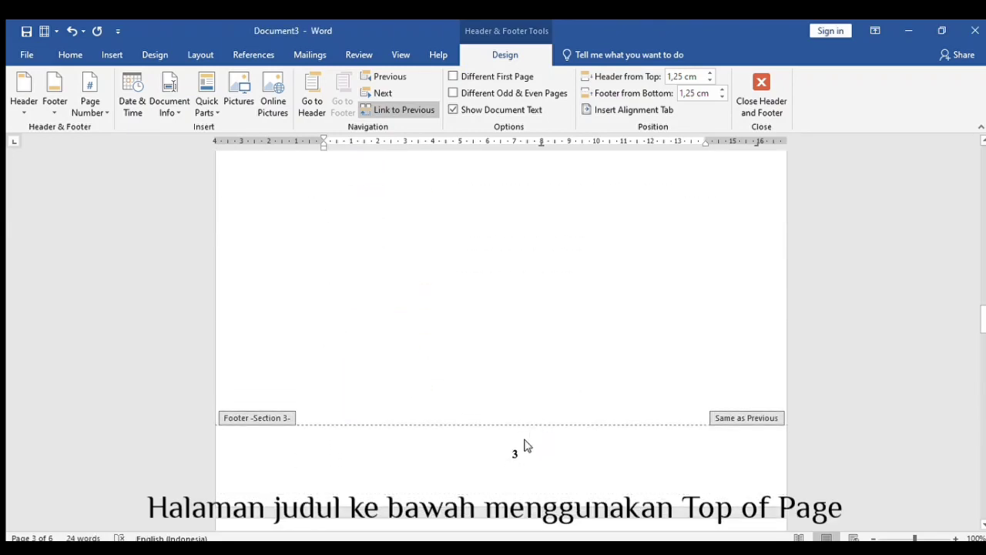
left_click(523, 462)
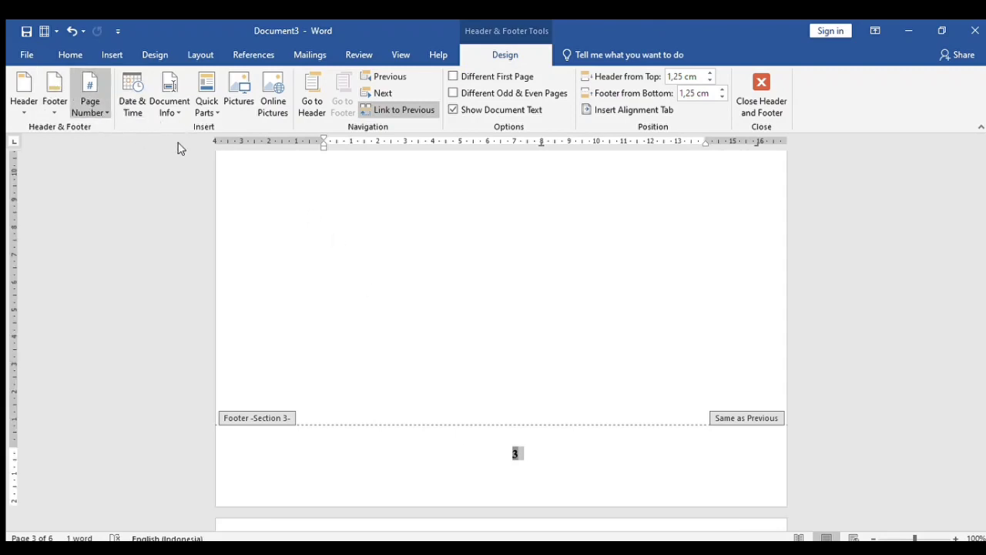
- Move into the header and check that BAB I starts at page 1 after roman numeral ii
key("Down")
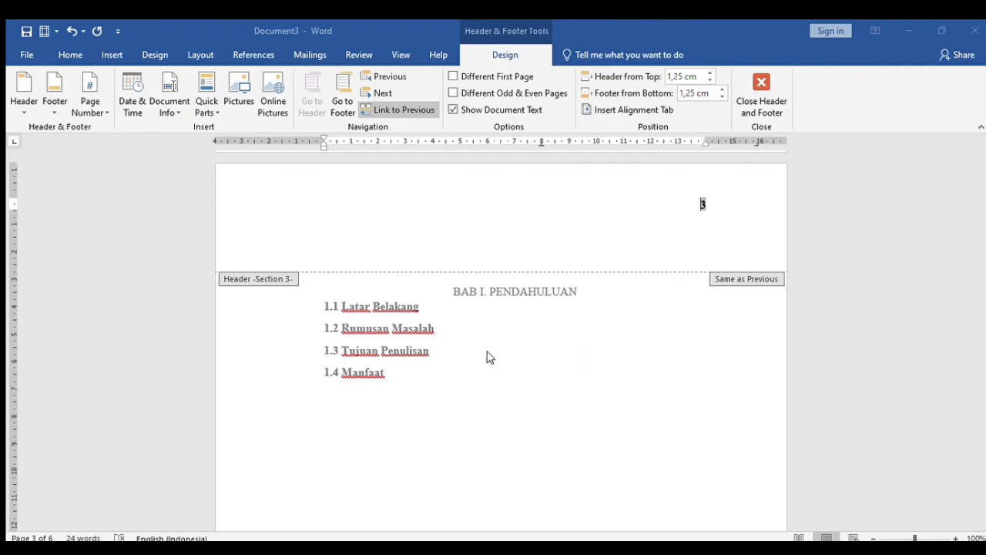
scroll(577, 344, "up", 4)
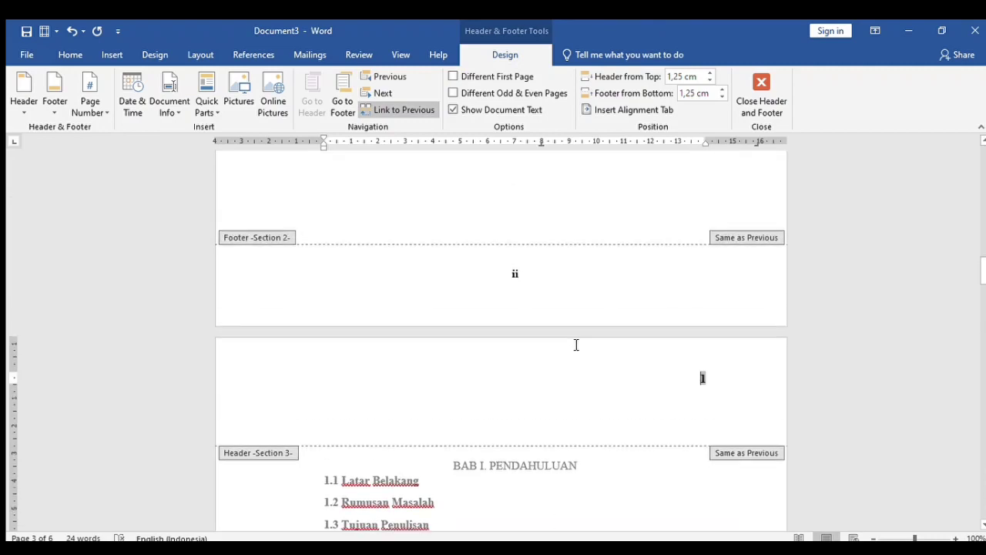
scroll(576, 344, "down", 5)
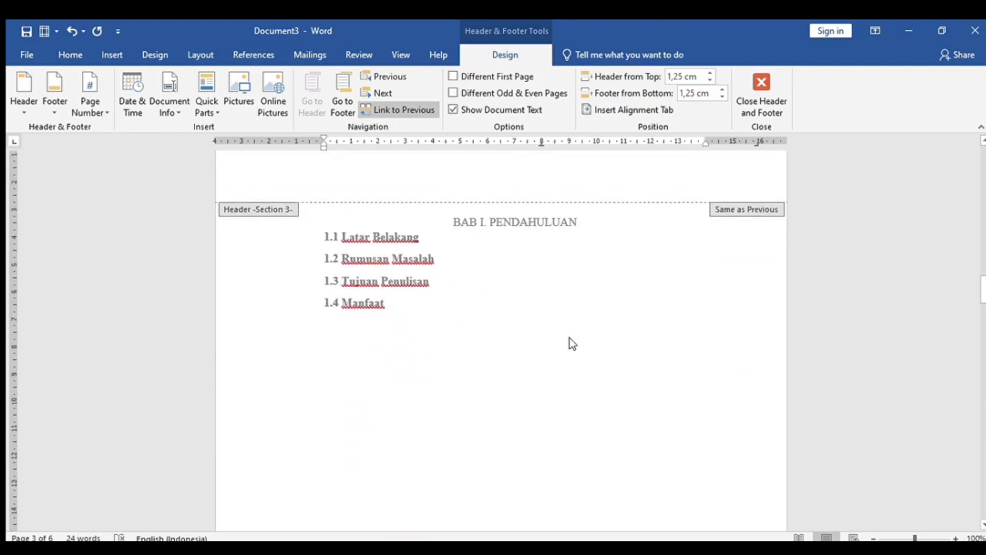
scroll(570, 344, "up", 10)
scroll(570, 344, "up", 12)
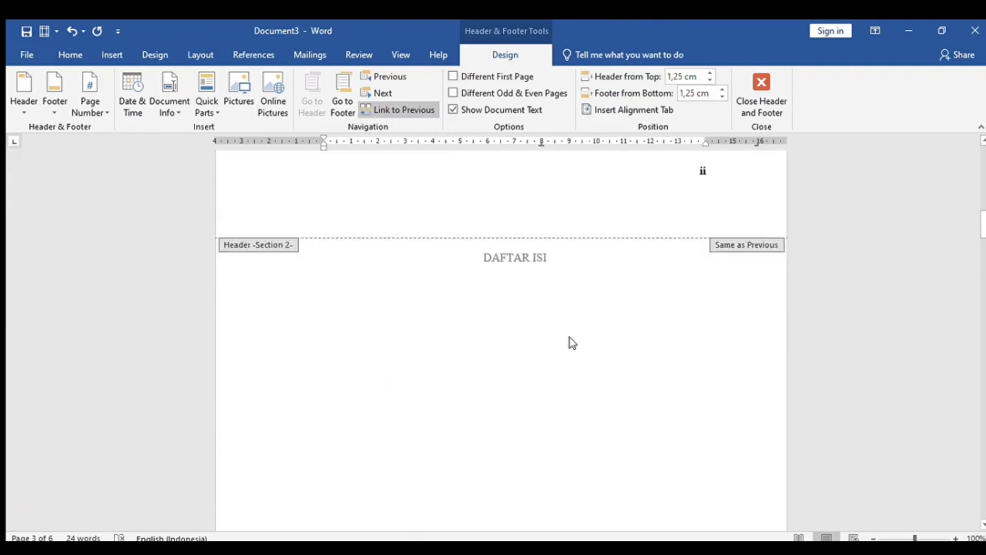
scroll(570, 344, "down", 1)
scroll(571, 343, "down", 2)
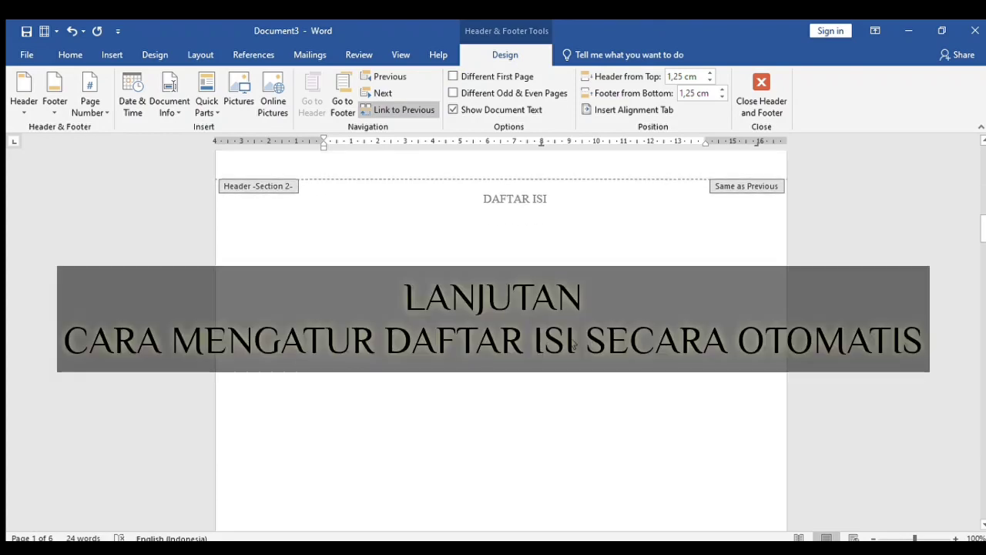
- Insert an automatic table of contents below the DAFTAR ISI heading
double_click(540, 267)
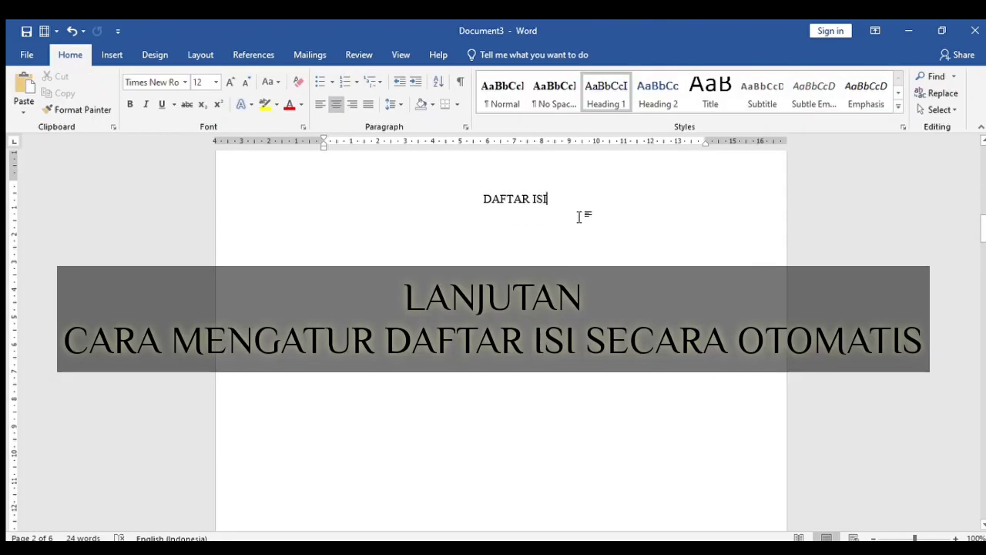
left_click(579, 217)
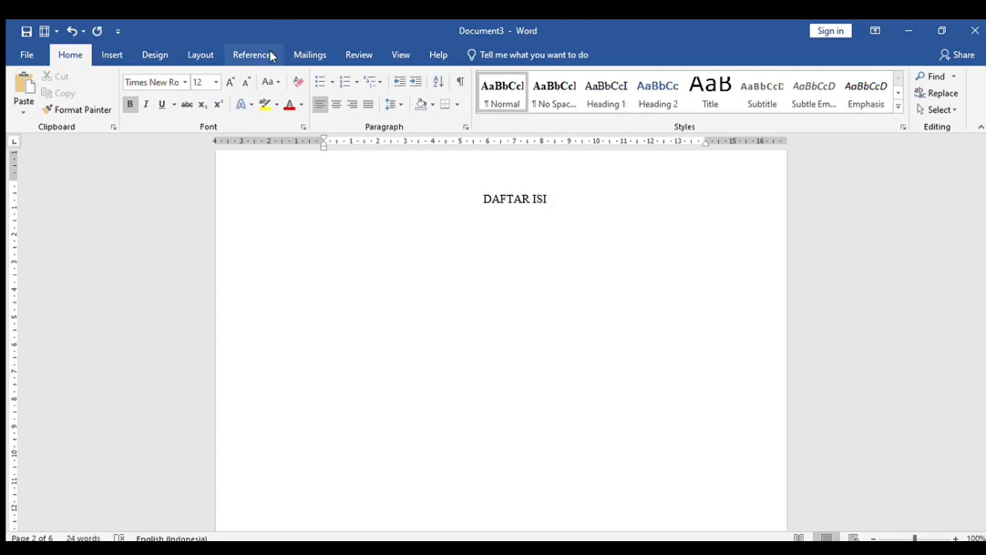
left_click(194, 55)
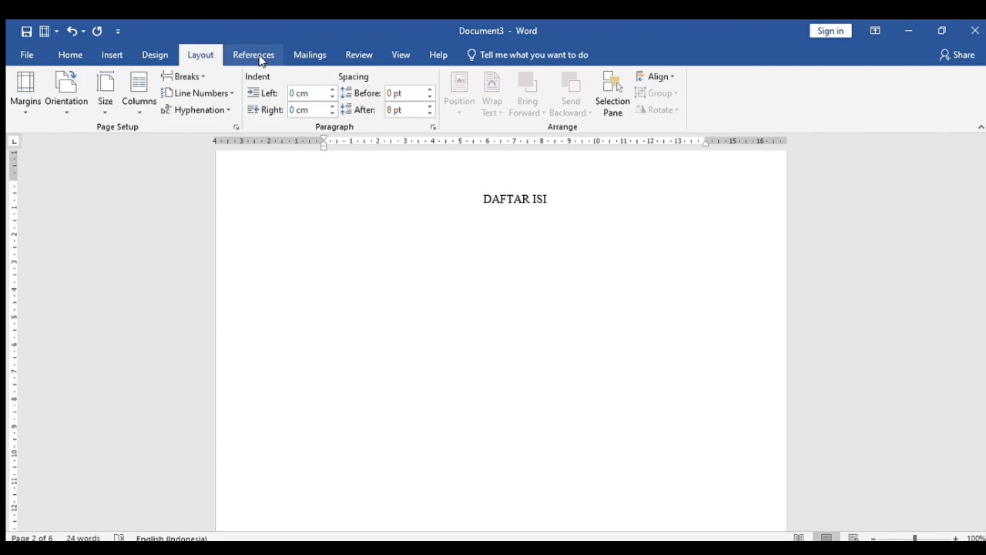
left_click(258, 57)
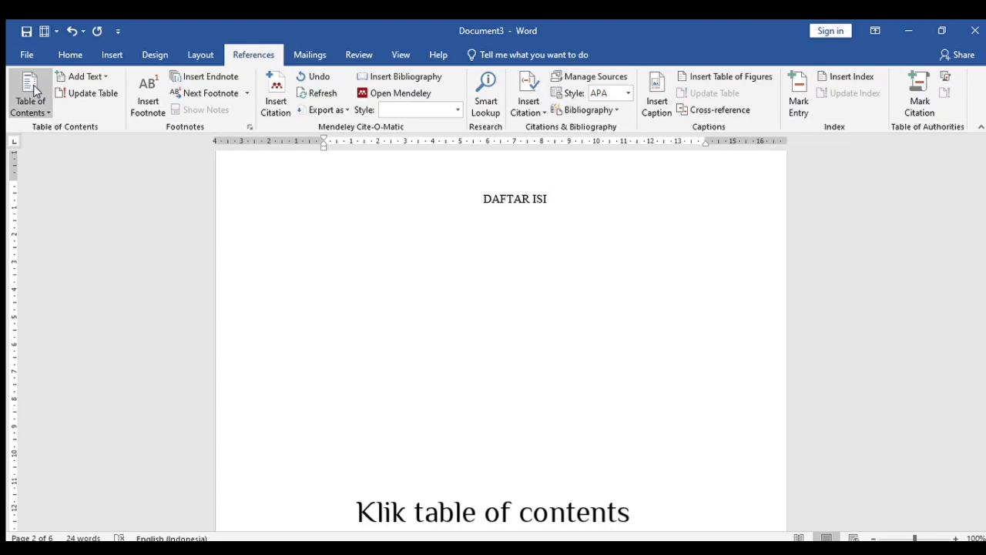
left_click(67, 184)
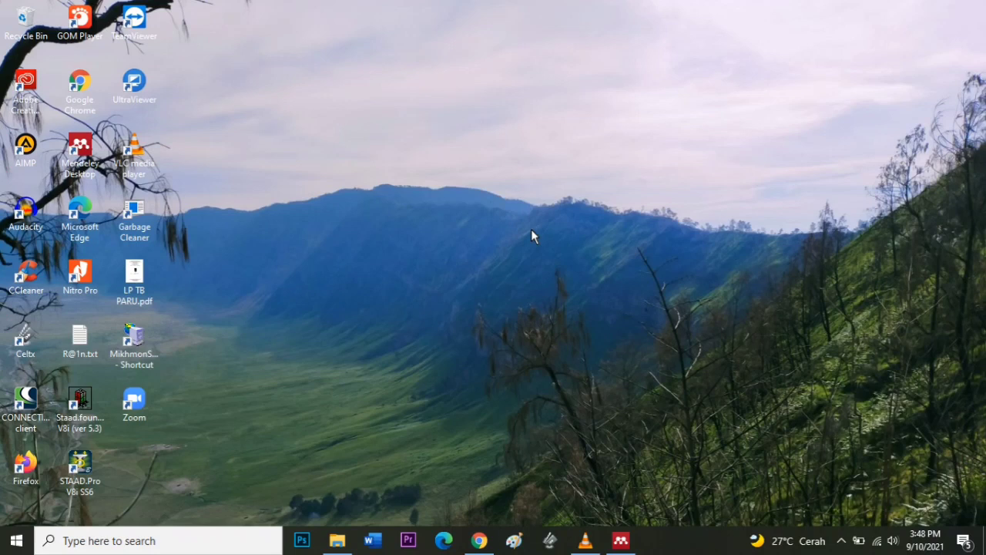
left_click(625, 539)
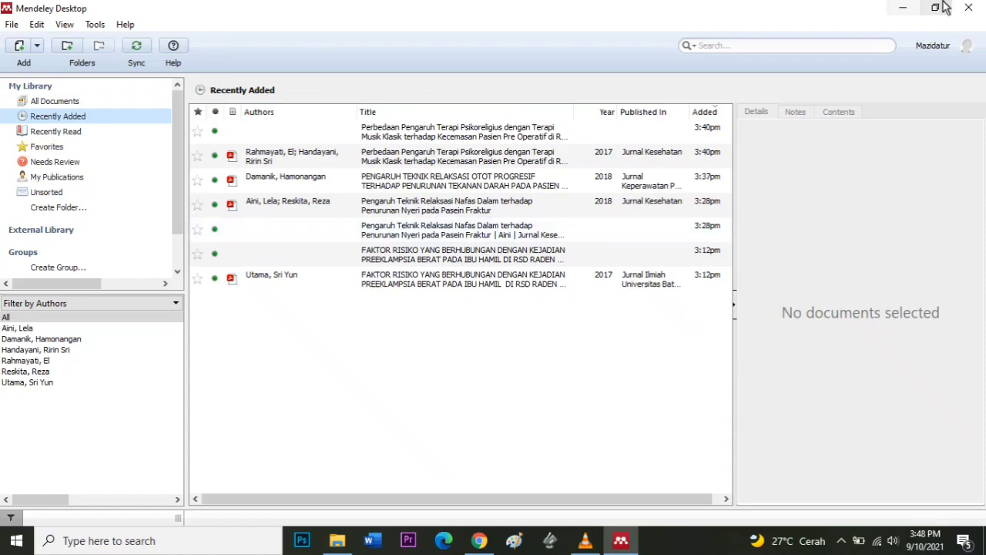
left_click(903, 7)
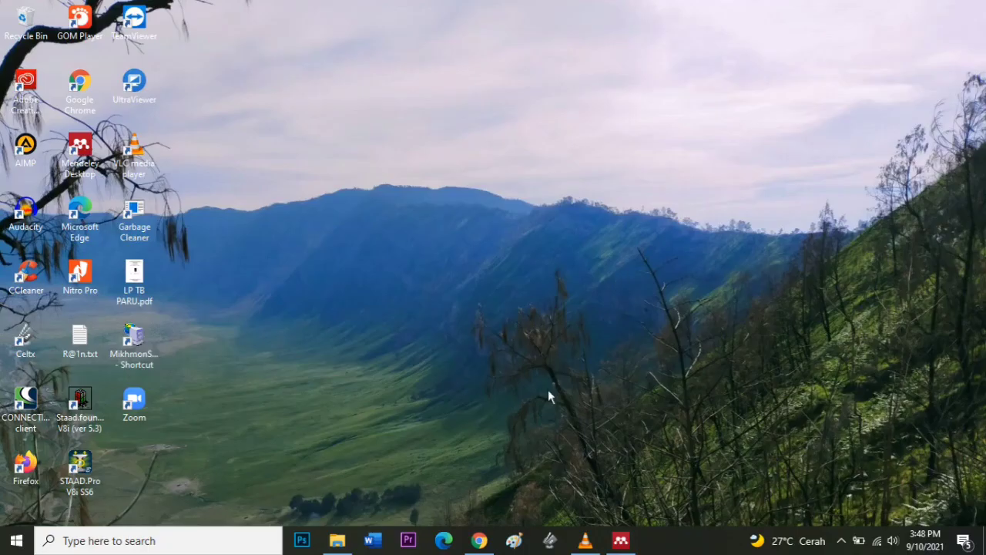
- In Chrome, search Google for 'mendeley web importer' using the suggestion after typing 'mendeley'
left_click(479, 540)
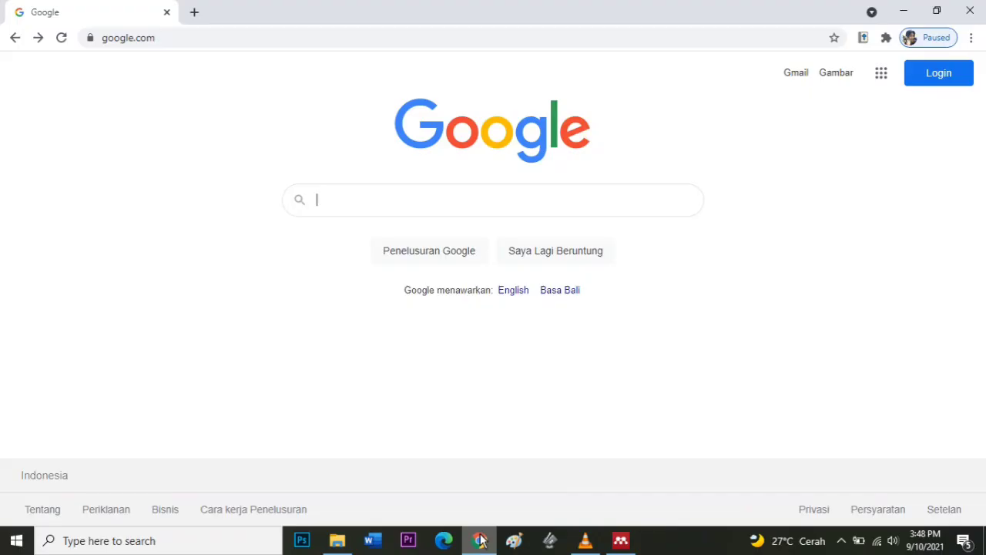
left_click(439, 205)
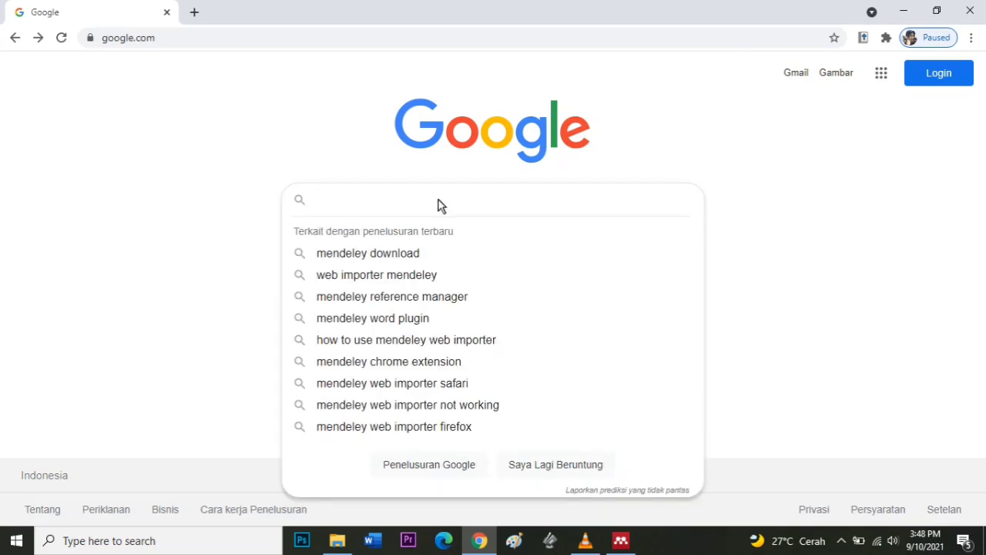
type("mendeley")
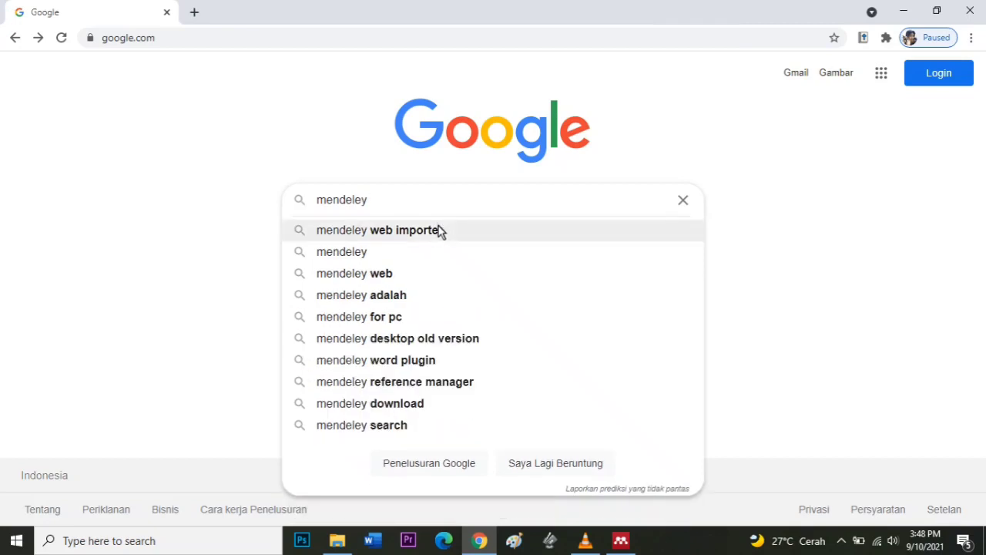
left_click(439, 229)
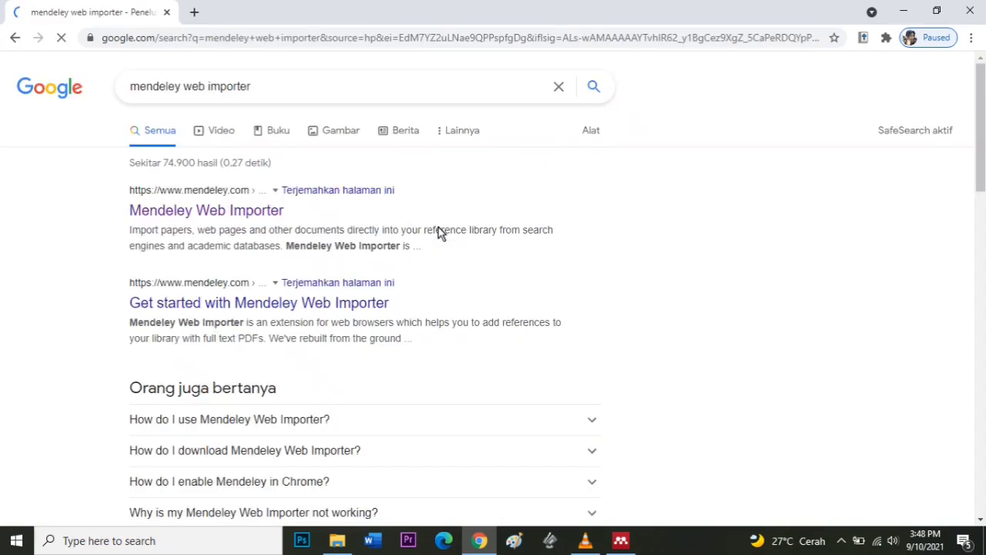
- Open the Mendeley Web Importer result and follow 'Get Web Importer for Chrome'
left_click(226, 220)
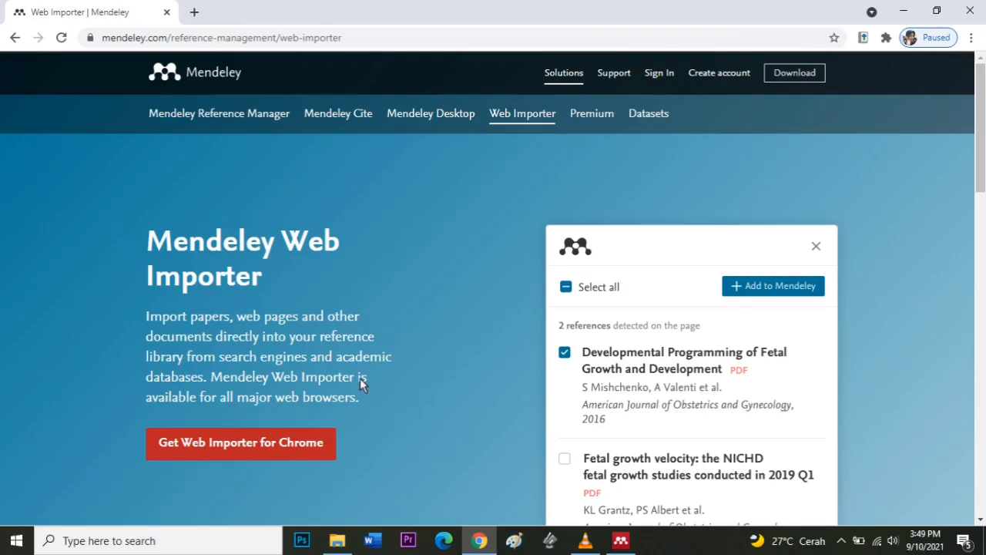
left_click(245, 443)
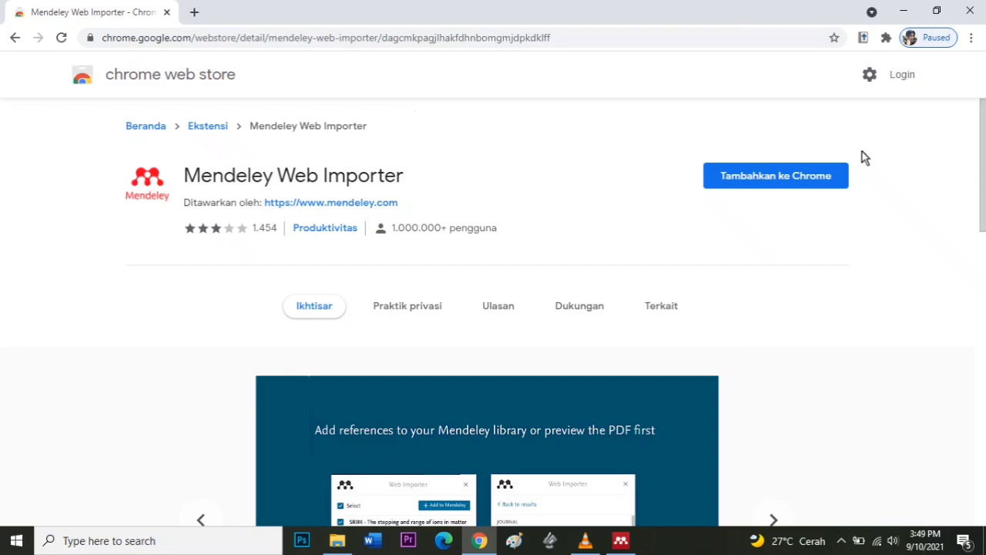
- Add Mendeley Web Importer to Chrome and pin it in the extensions menu
left_click(764, 185)
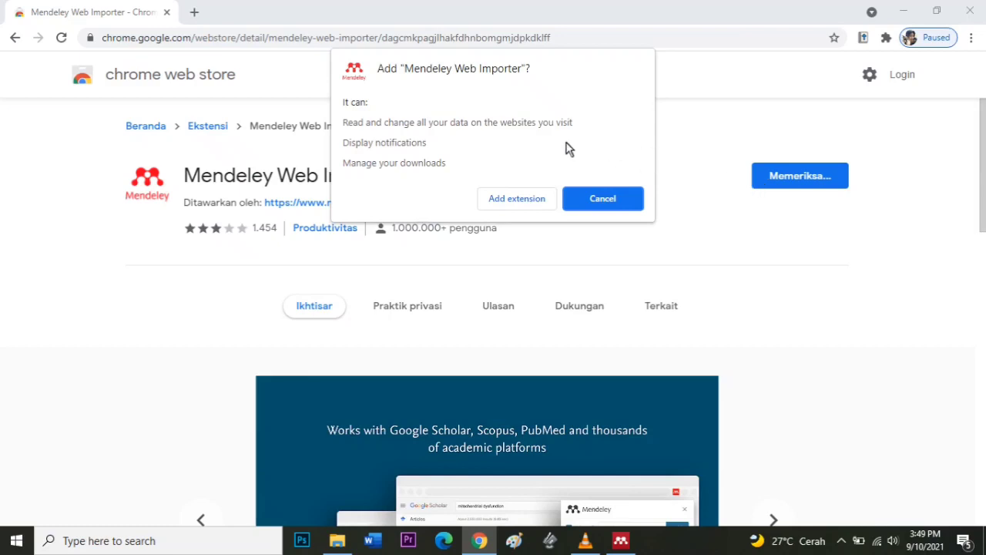
left_click(517, 205)
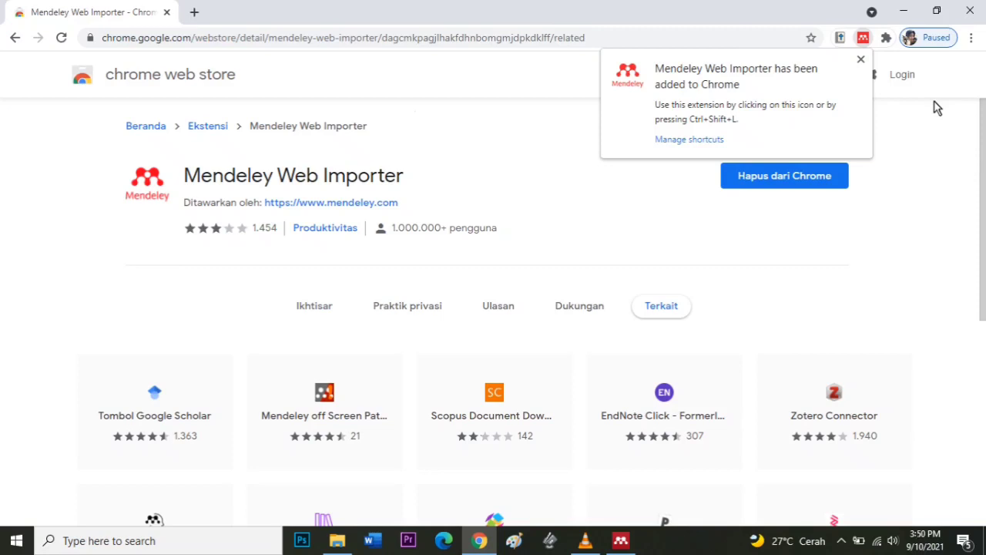
left_click(886, 40)
left_click(855, 174)
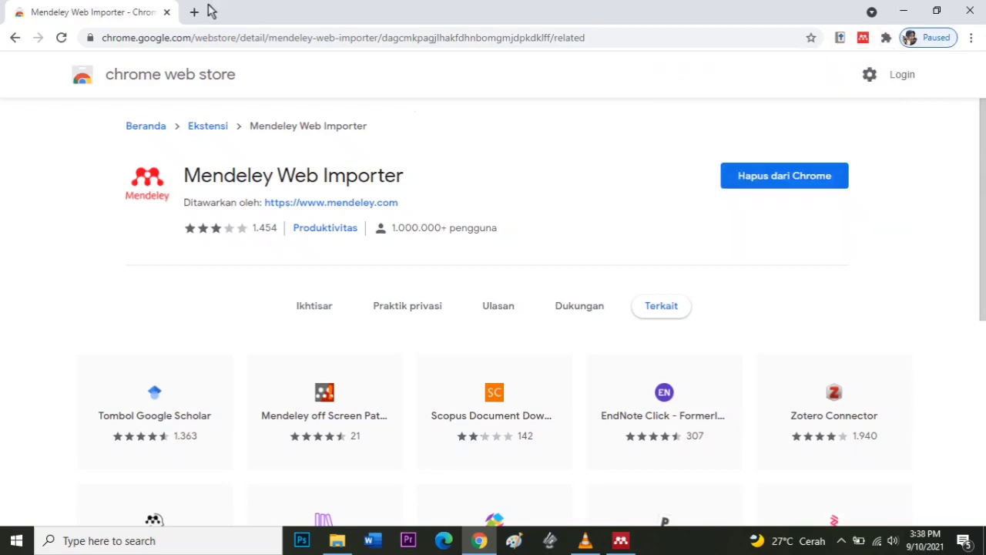
- In a new tab, search Google Scholar for 'terapi musik kecemasan' and open the psychoreligious versus classical music therapy article
left_click(197, 13)
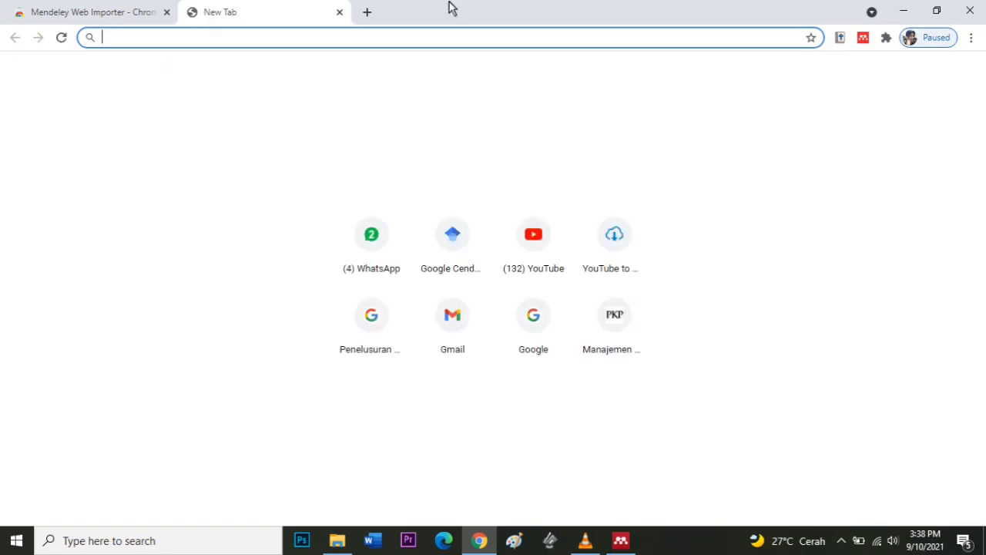
left_click(449, 245)
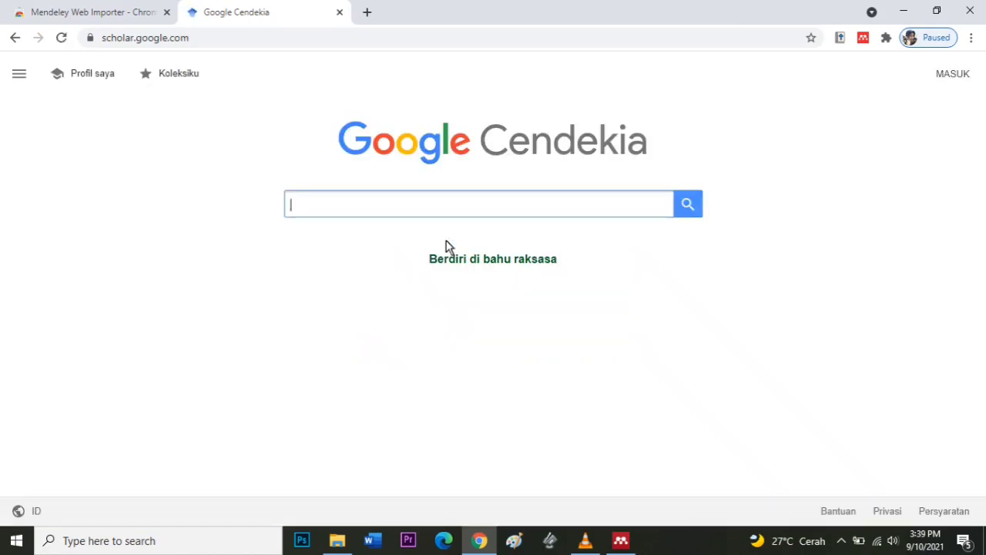
type("t")
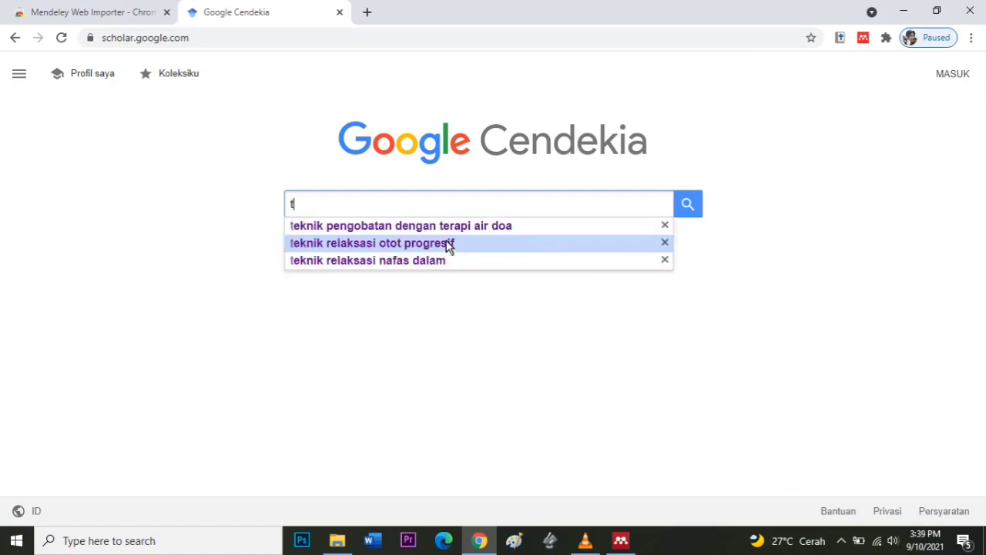
type("erapi musik")
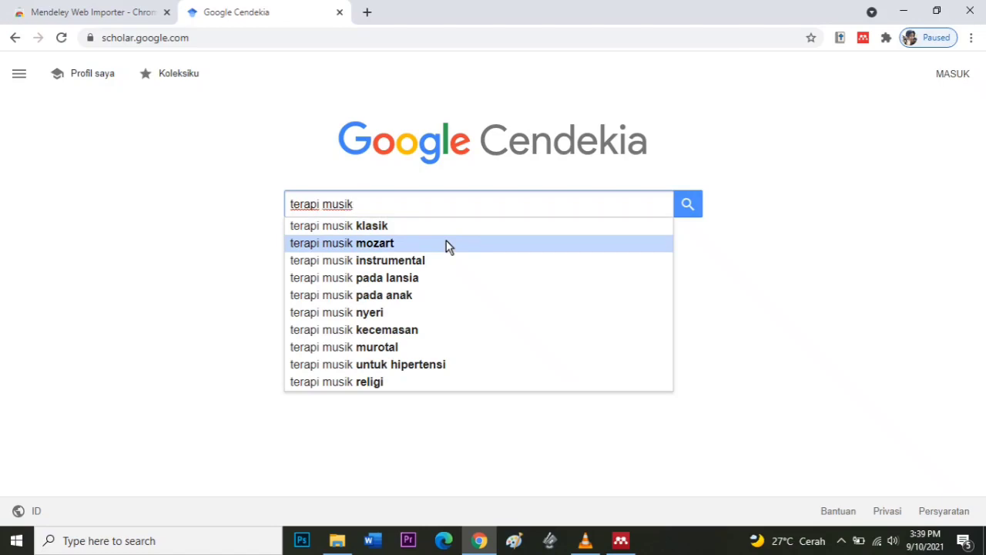
left_click(438, 331)
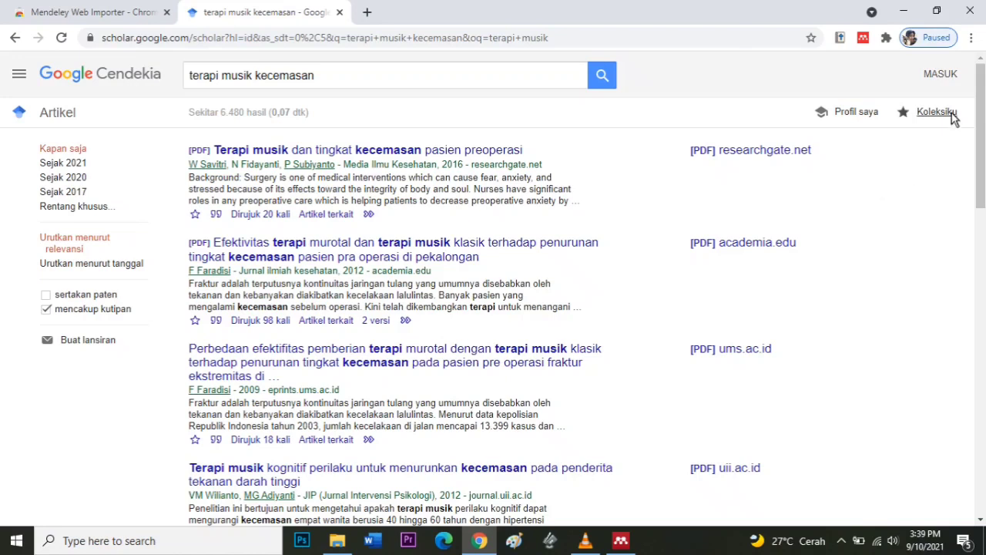
left_click_drag(981, 138, 984, 309)
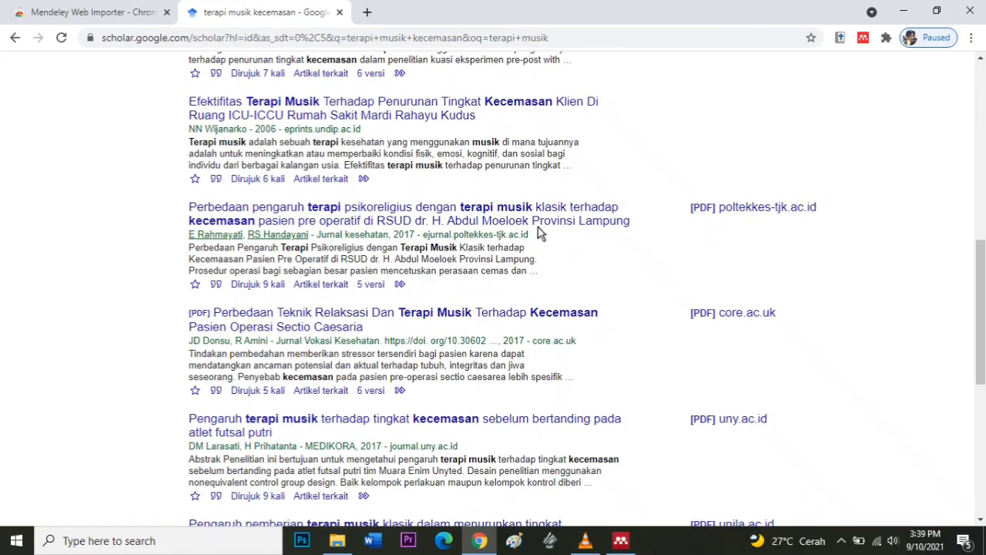
left_click(429, 213)
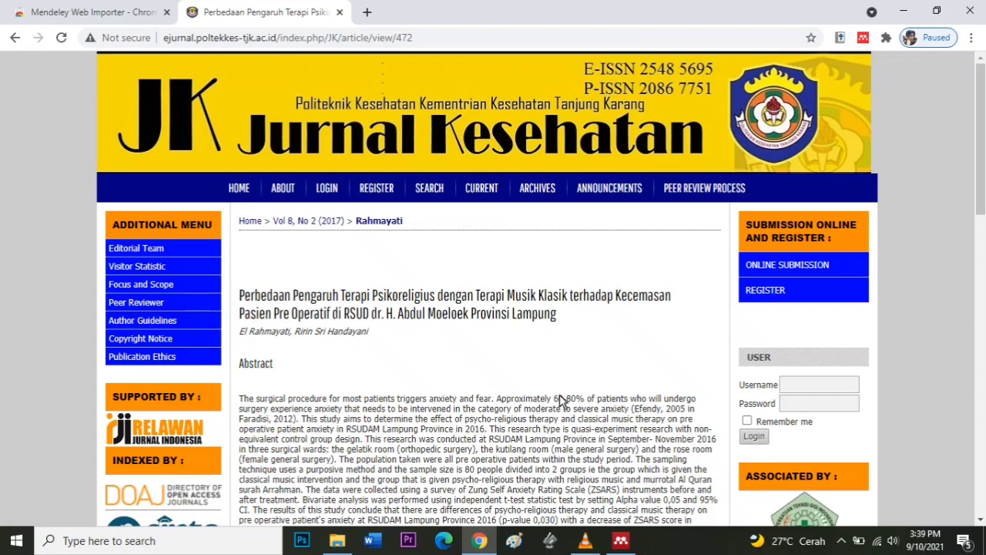
- Glance at the Mendeley Desktop library, then return to the article in Chrome
left_click(620, 541)
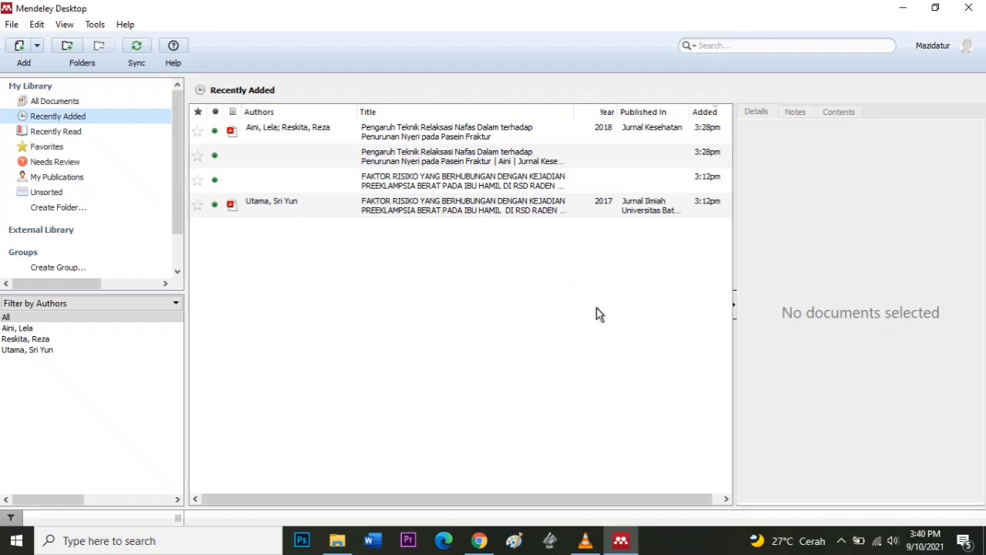
left_click(480, 540)
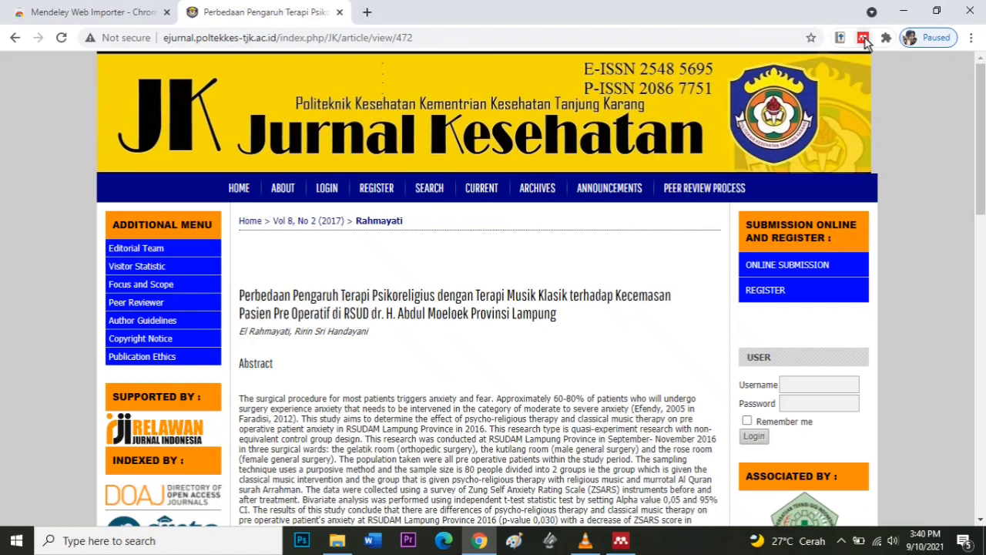
- Add the Jurnal Kesehatan article and its PDF to Mendeley with the Web Importer, then view the library
left_click(863, 39)
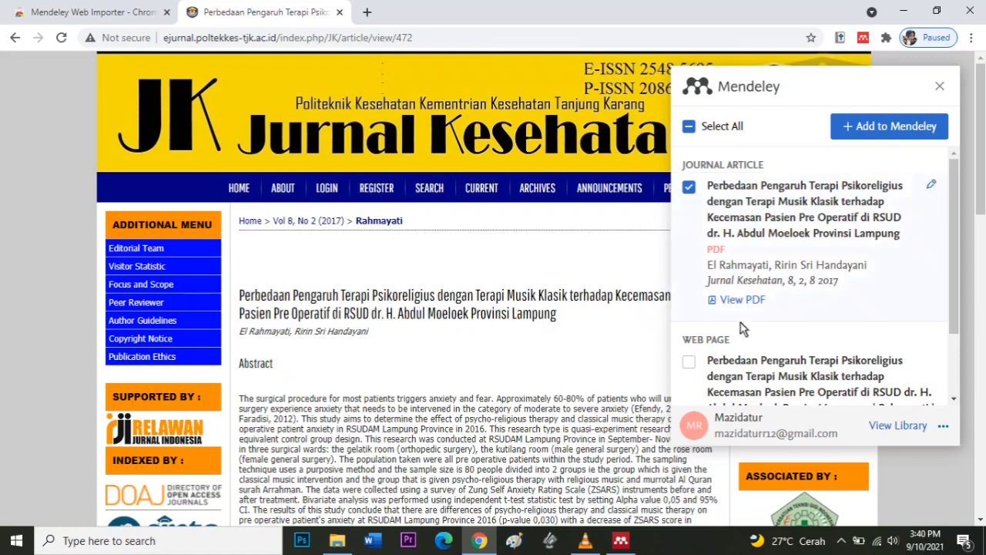
left_click(688, 362)
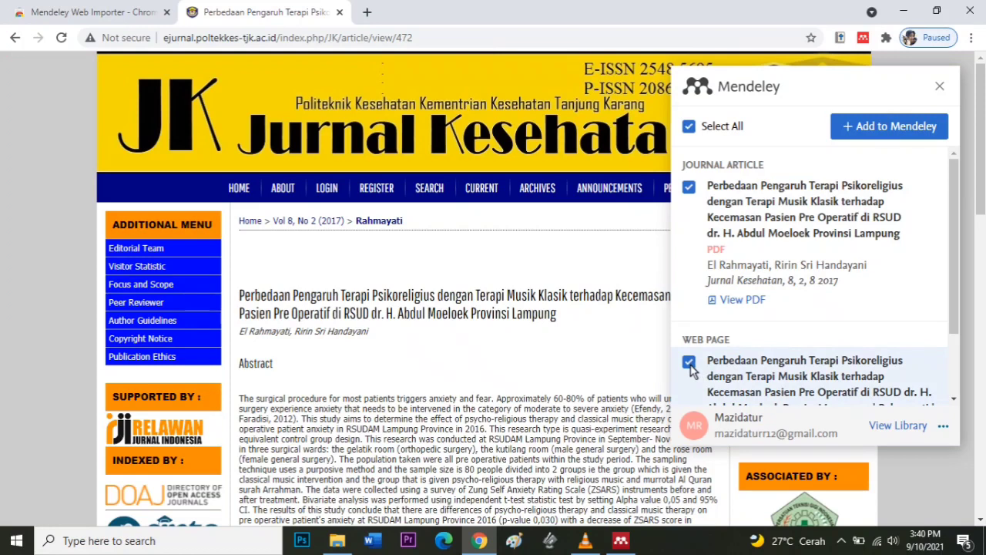
left_click(894, 131)
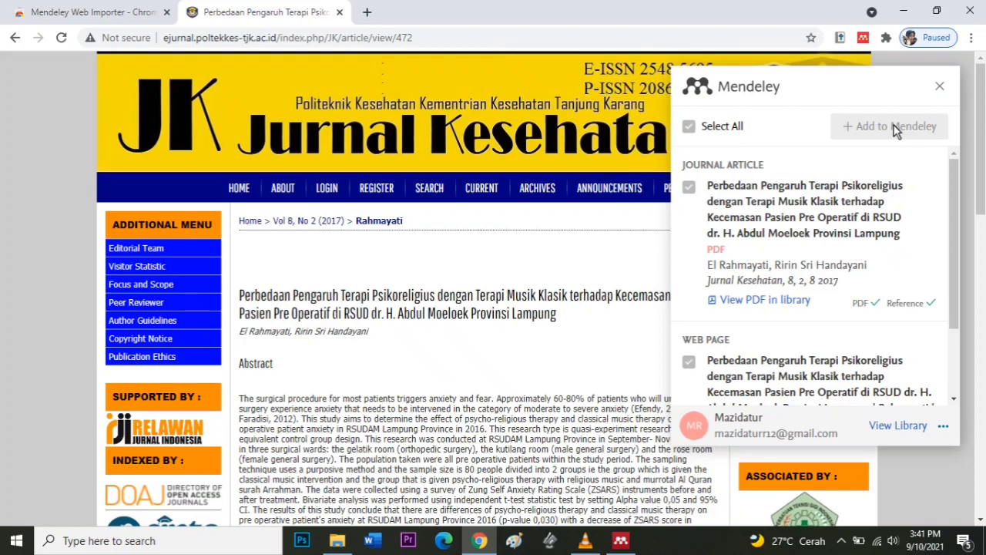
left_click(900, 427)
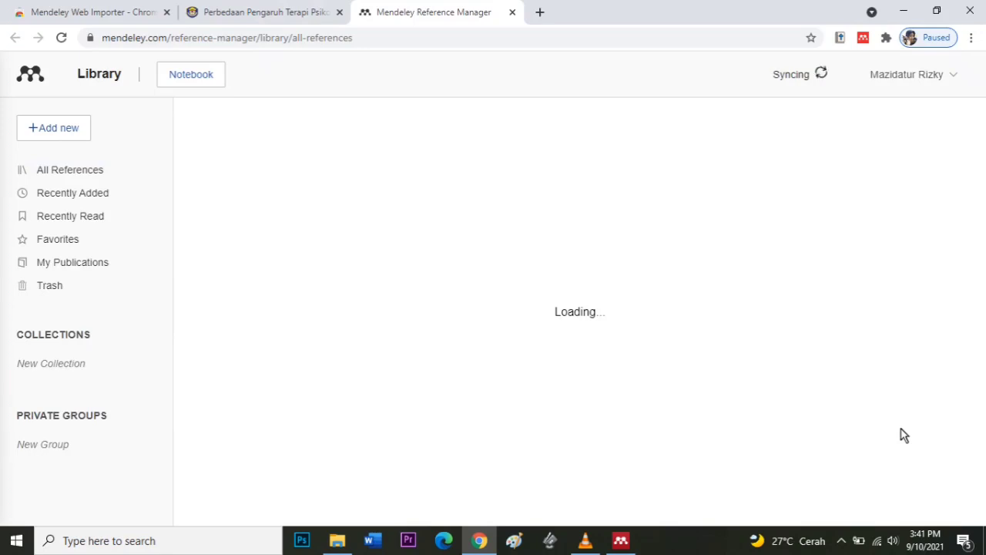
- Sync Mendeley Desktop to pull in the imported Perbedaan Pengaruh article
left_click(137, 47)
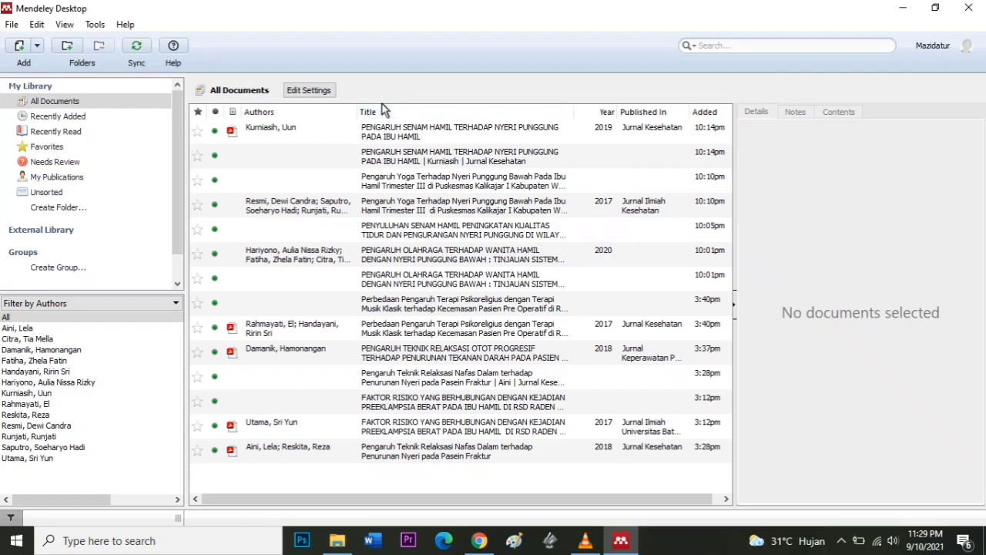
- Run Tools > Check for Duplicates on the whole Mendeley library
left_click(96, 25)
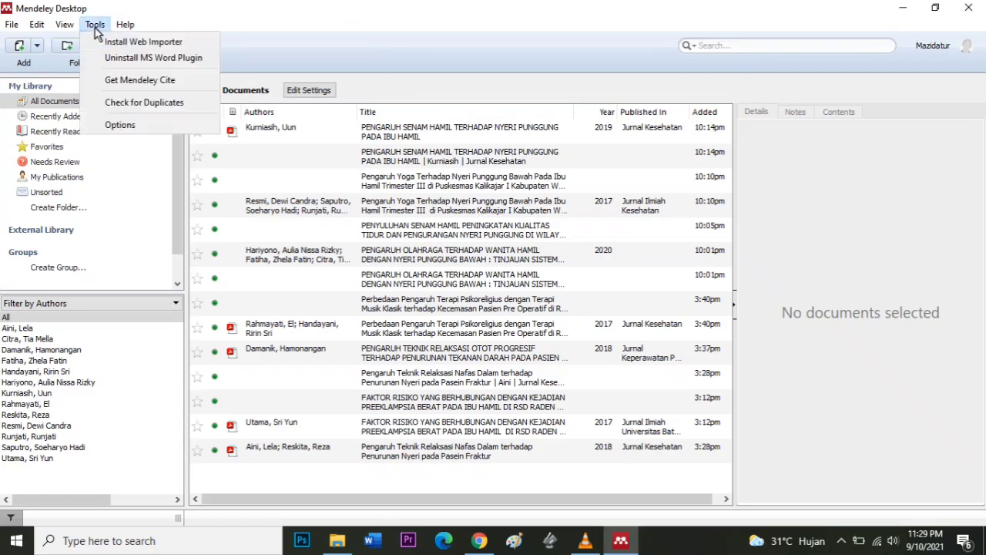
left_click(139, 103)
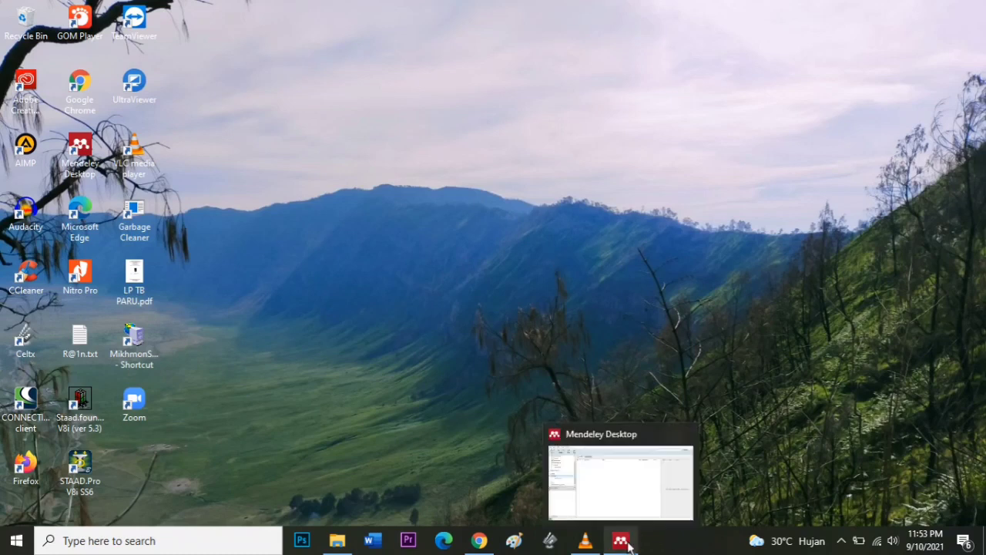
- Bring Mendeley Desktop back up and start a new private group from the Groups sidebar
left_click(621, 540)
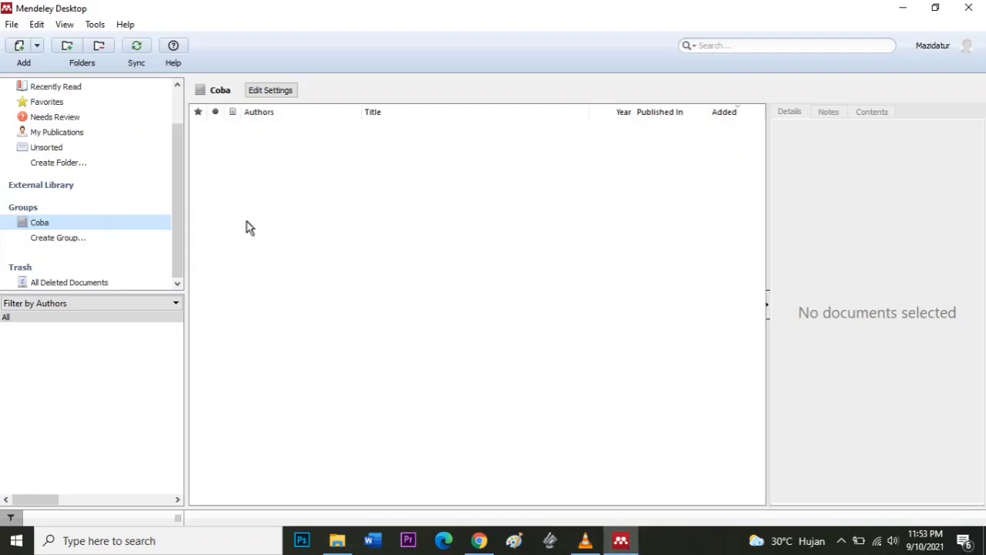
left_click_drag(179, 210, 181, 134)
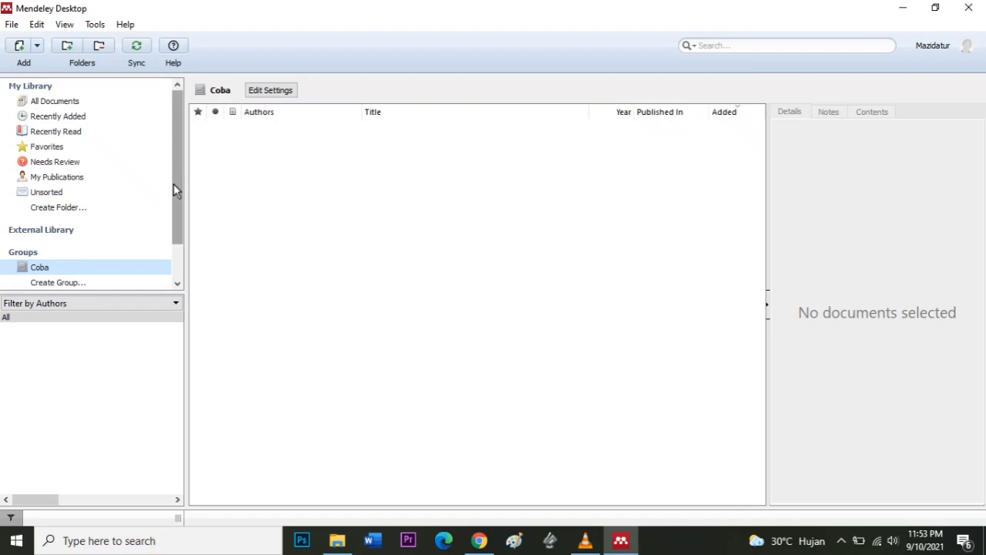
left_click_drag(178, 160, 180, 194)
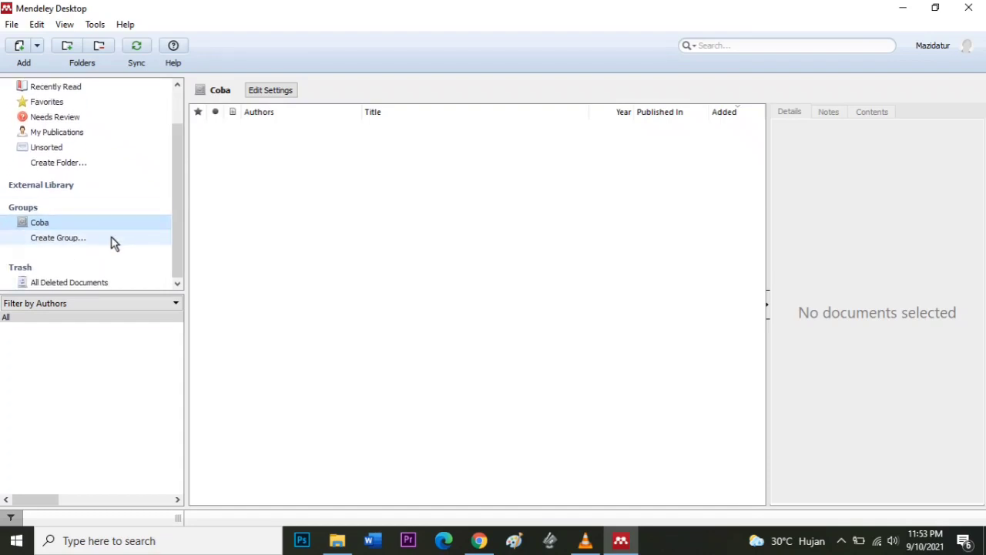
left_click(62, 237)
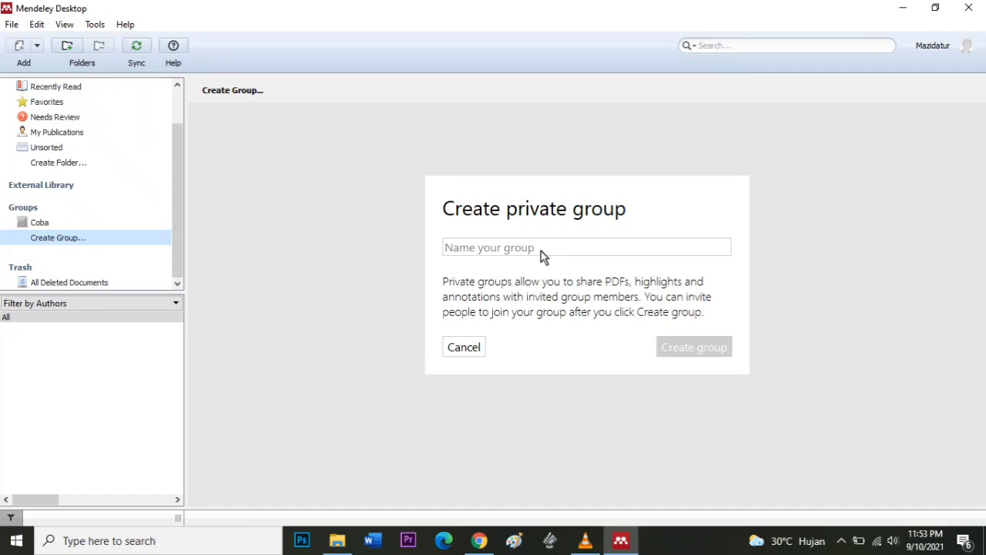
- Name the new private group 'Bimbingan 1', create it, and type the invitee's e-mail address
left_click(540, 251)
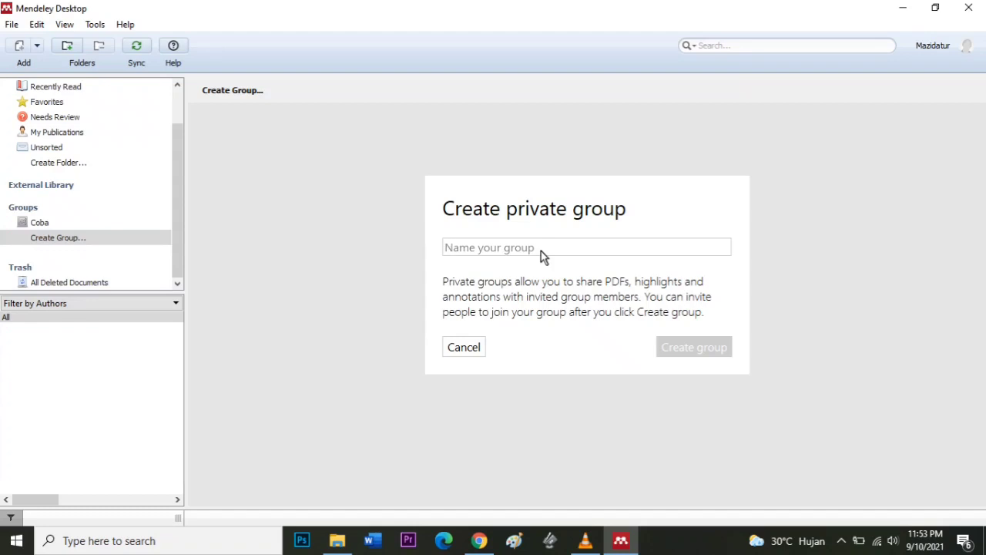
type("Bi")
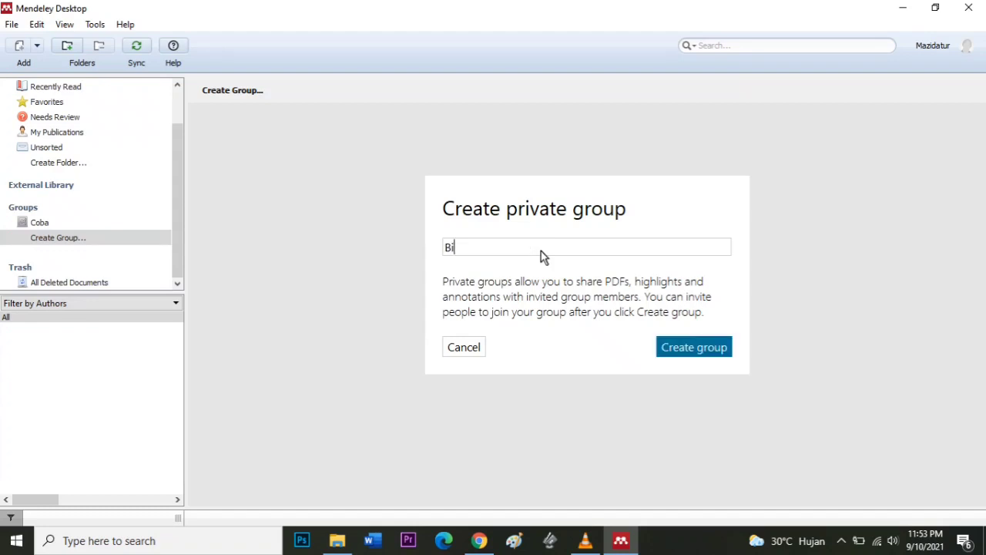
type("mbingan 1")
left_click(690, 348)
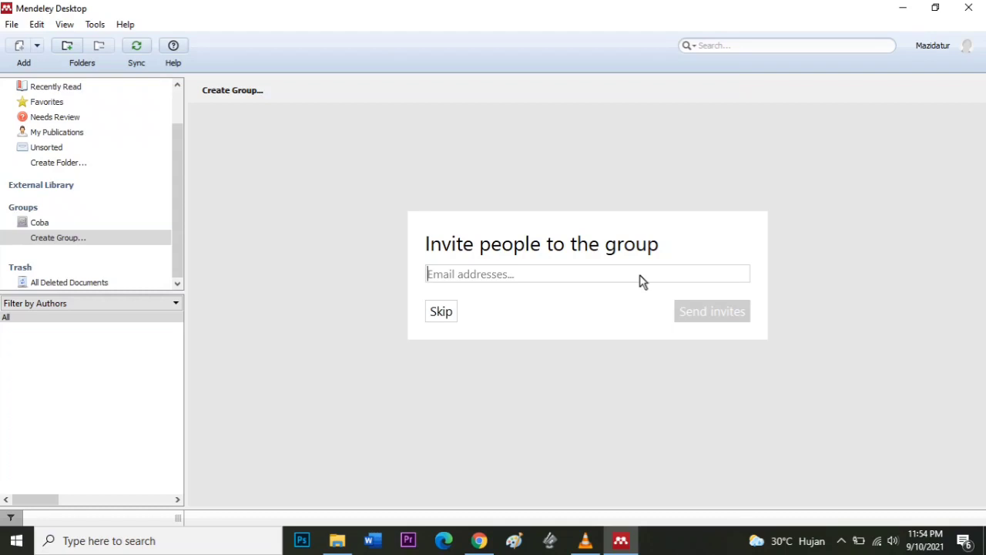
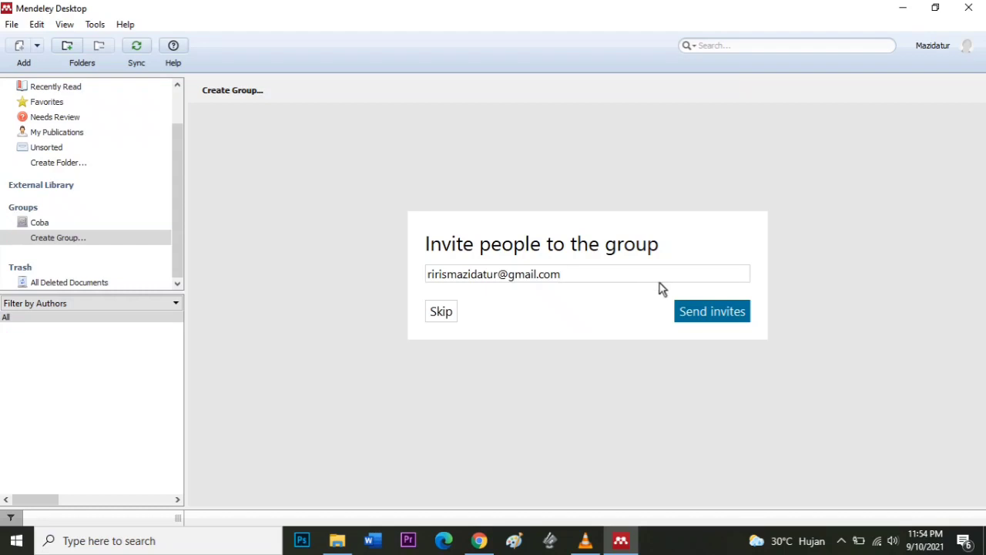
- Send the invitation and confirm Bimbingan 1 is listed under Groups
left_click(707, 312)
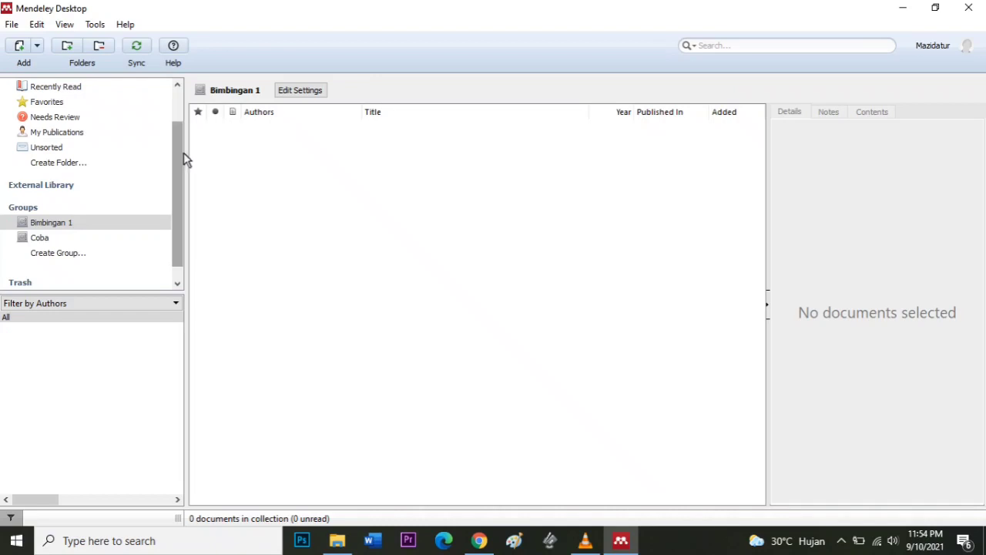
left_click_drag(184, 160, 183, 132)
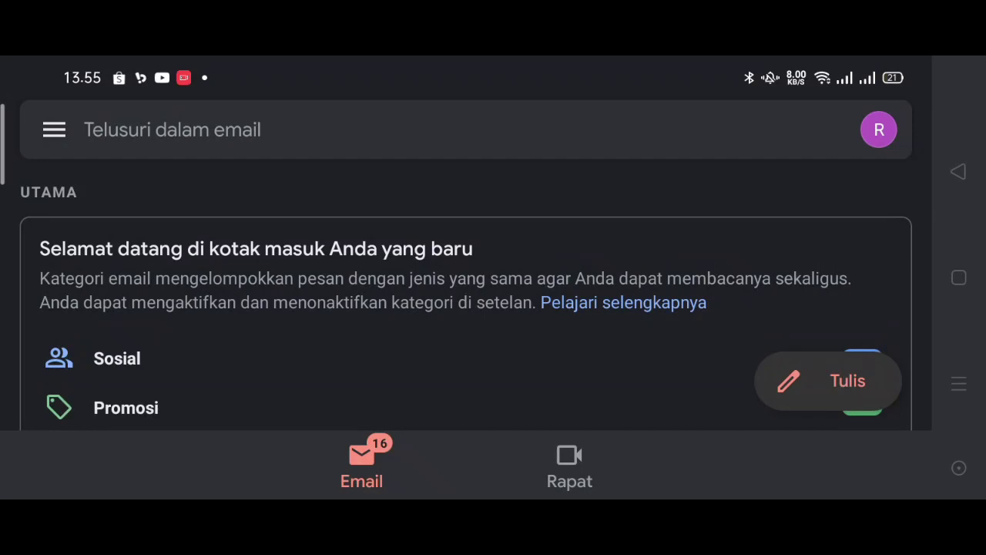
- Open the Mendeley 'Group invitation request' email in the Gmail inbox
left_click_drag(800, 312, 827, 203)
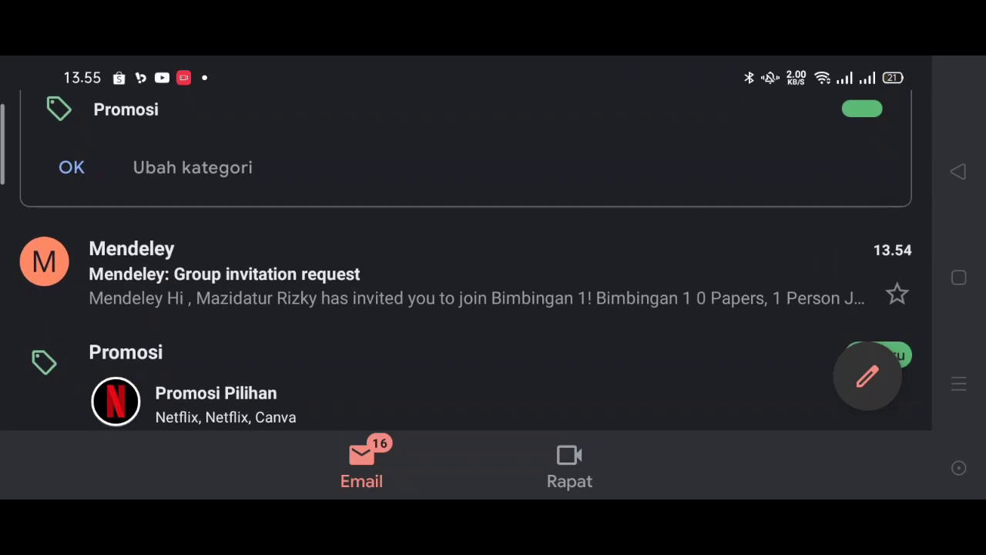
left_click(716, 302)
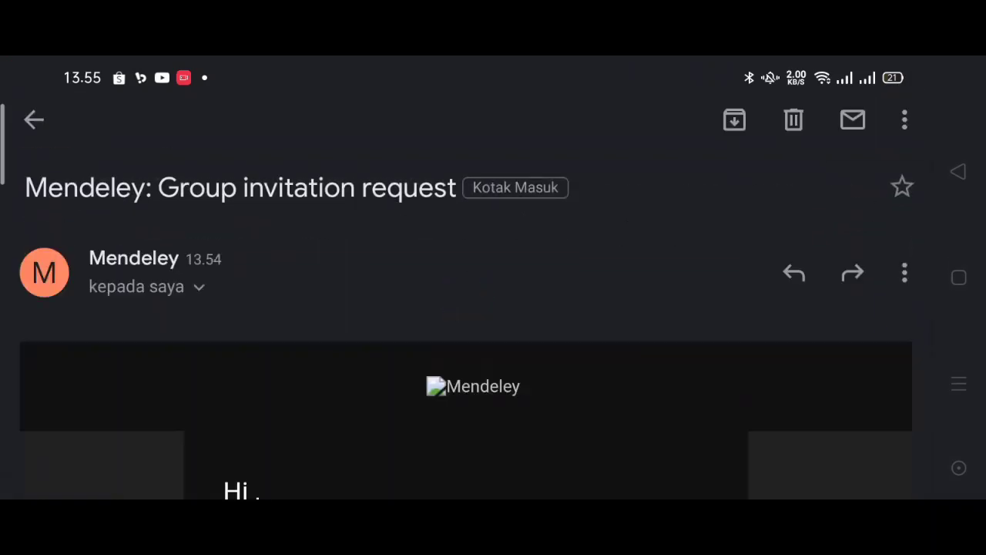
left_click_drag(764, 362, 783, 334)
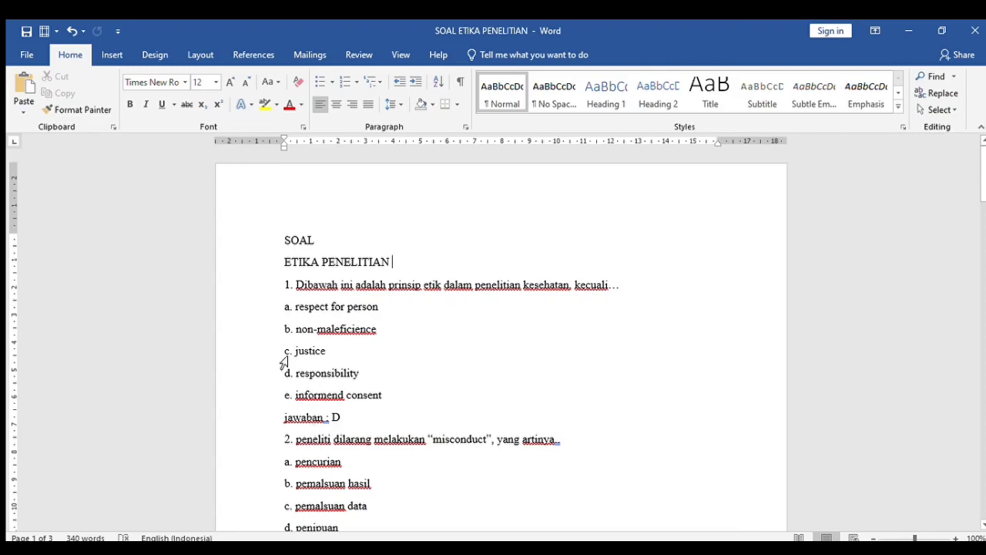
- Read SOAL ETIKA PENELITIAN down to question 4, on respecting human dignity, answered C
scroll(640, 337, "down", 2)
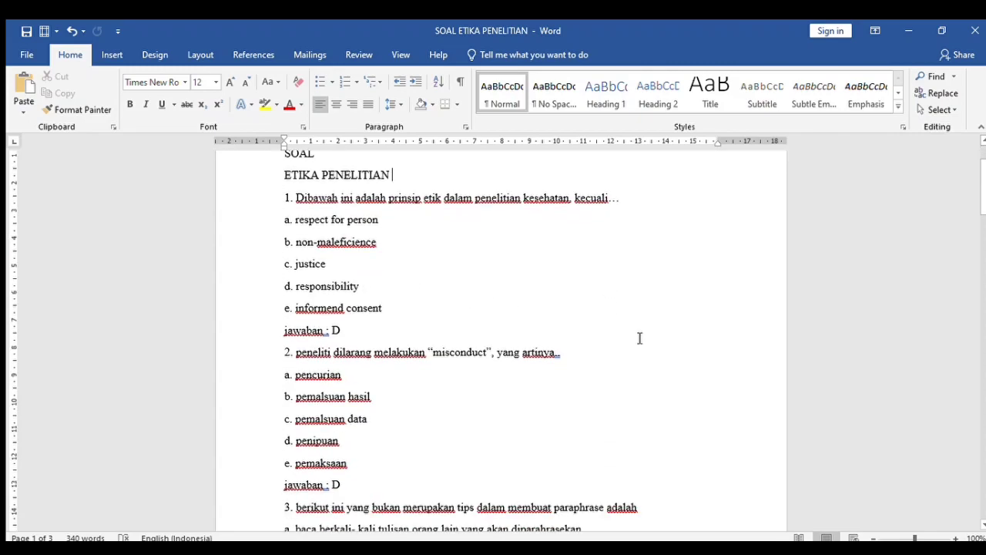
scroll(639, 337, "down", 3)
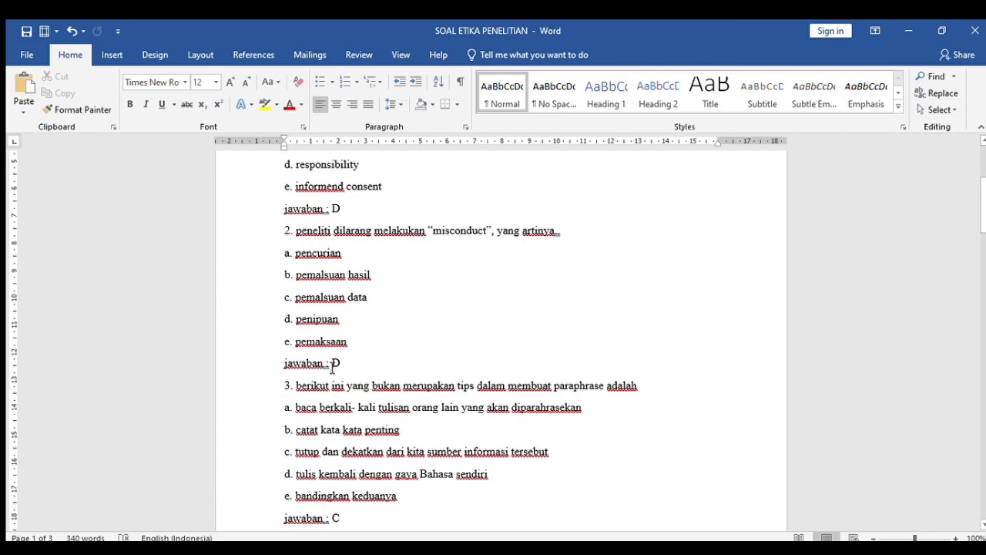
scroll(566, 320, "down", 3)
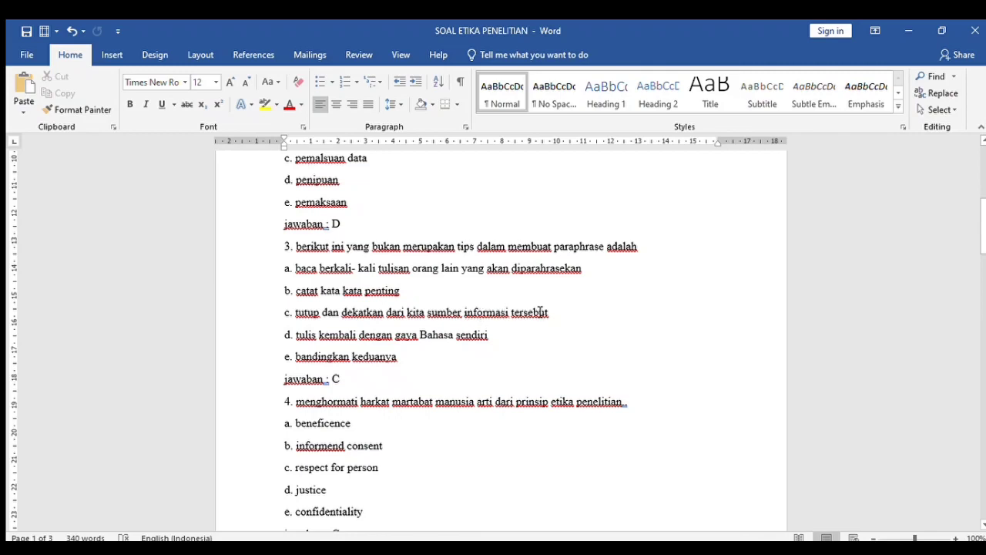
scroll(362, 371, "down", 3)
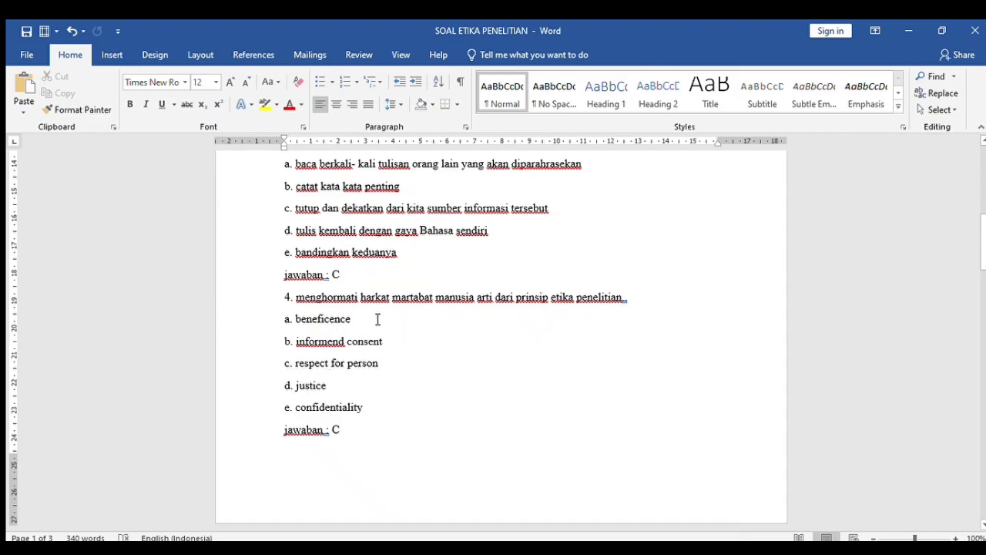
- Read questions 5 to 10, ending with question 9 answered B and question 10 answered E
scroll(472, 312, "down", 3)
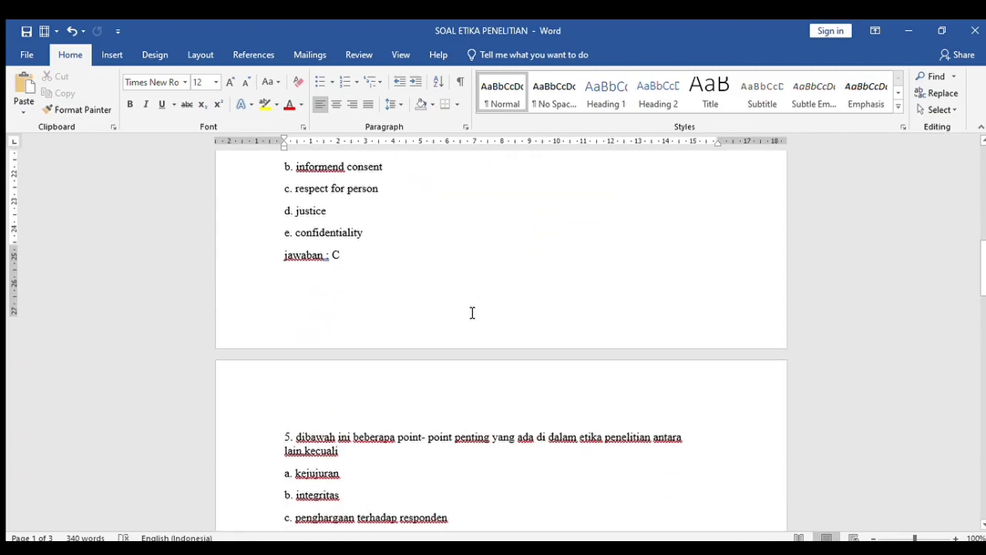
scroll(470, 312, "down", 5)
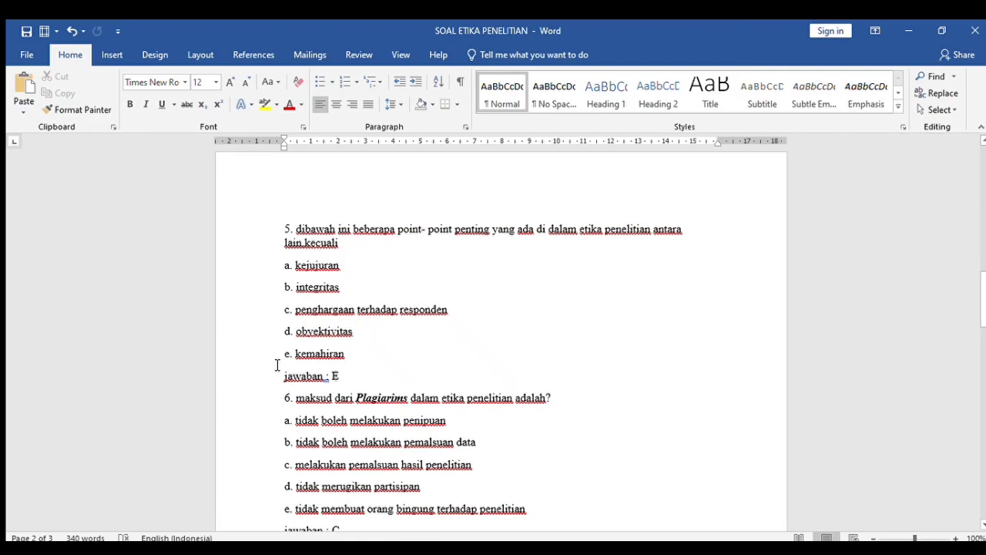
scroll(591, 243, "down", 3)
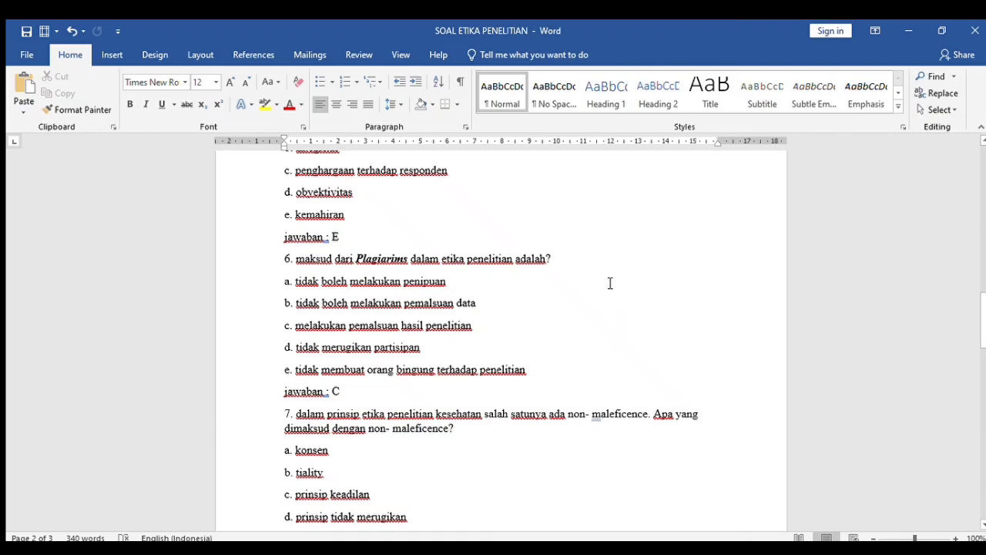
scroll(616, 281, "down", 3)
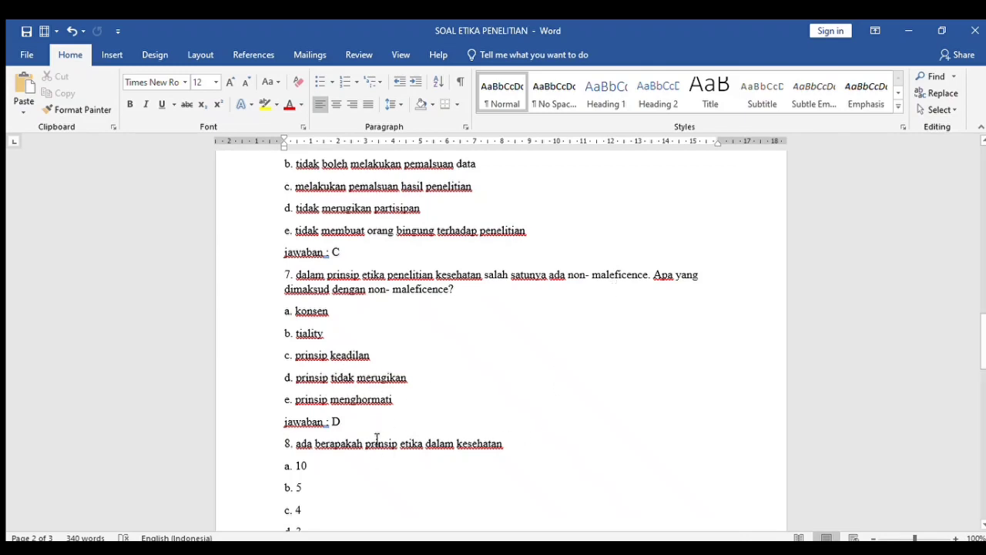
scroll(704, 316, "down", 4)
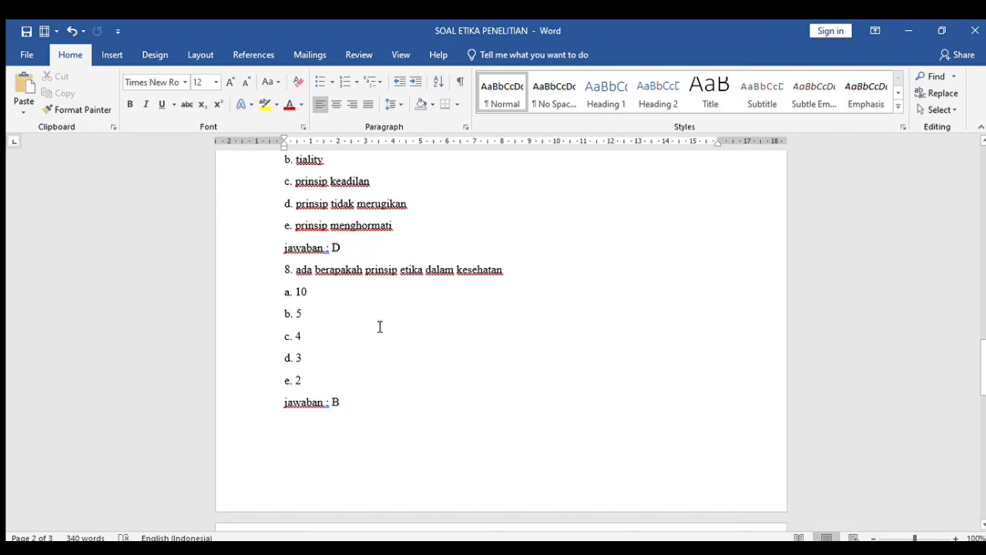
scroll(560, 284, "down", 3)
scroll(560, 284, "down", 6)
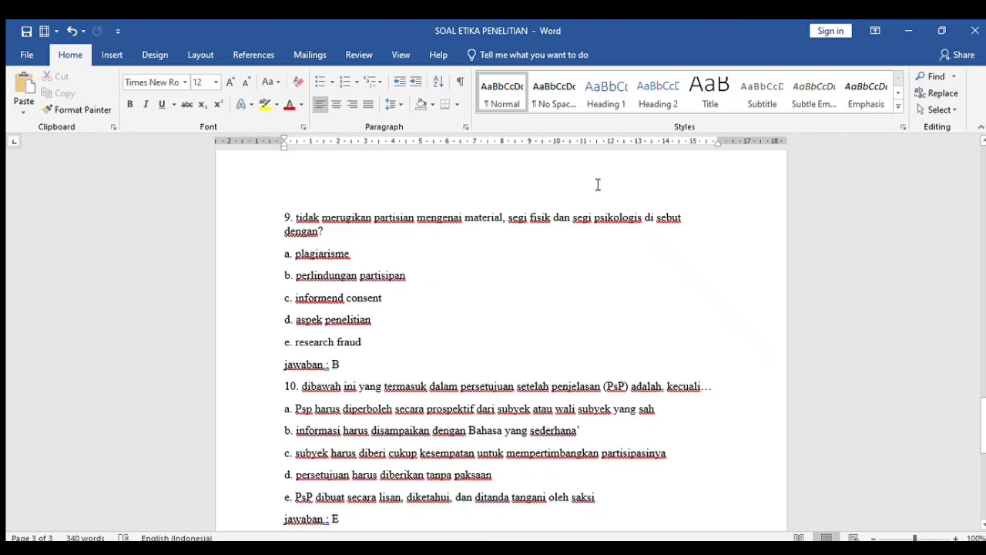
- Bring up the SOAL MENDELEY quiz, whose first question is answered C, Mendeley
scroll(554, 236, "down", 3)
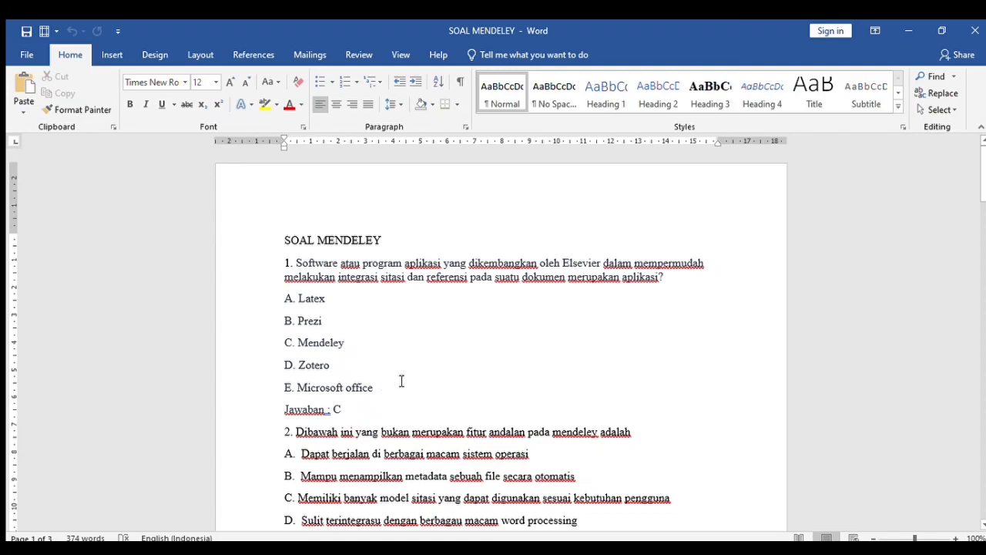
- Read SOAL MENDELEY questions 1 to 5, reaching question 5 answered A on page 2
scroll(400, 380, "down", 3)
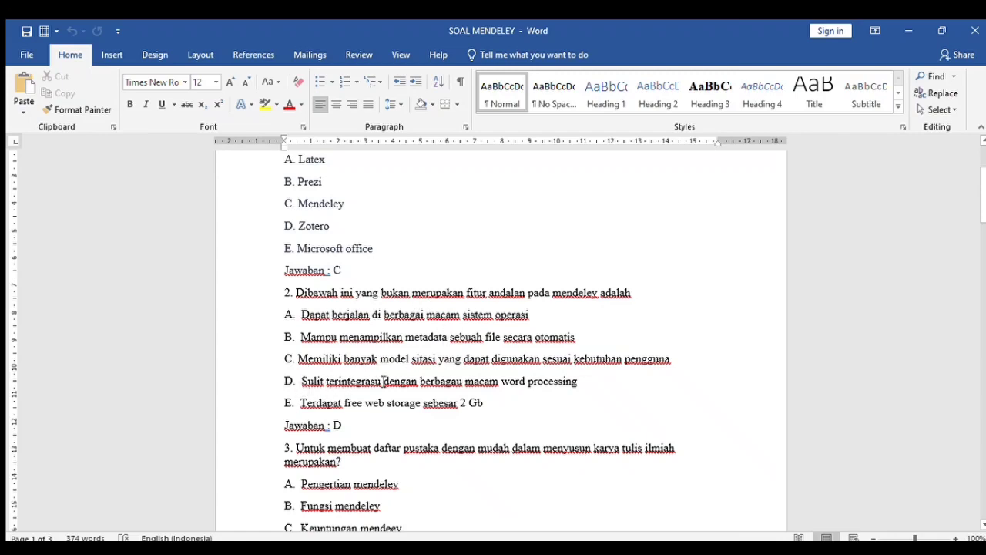
scroll(507, 357, "down", 2)
scroll(506, 358, "down", 4)
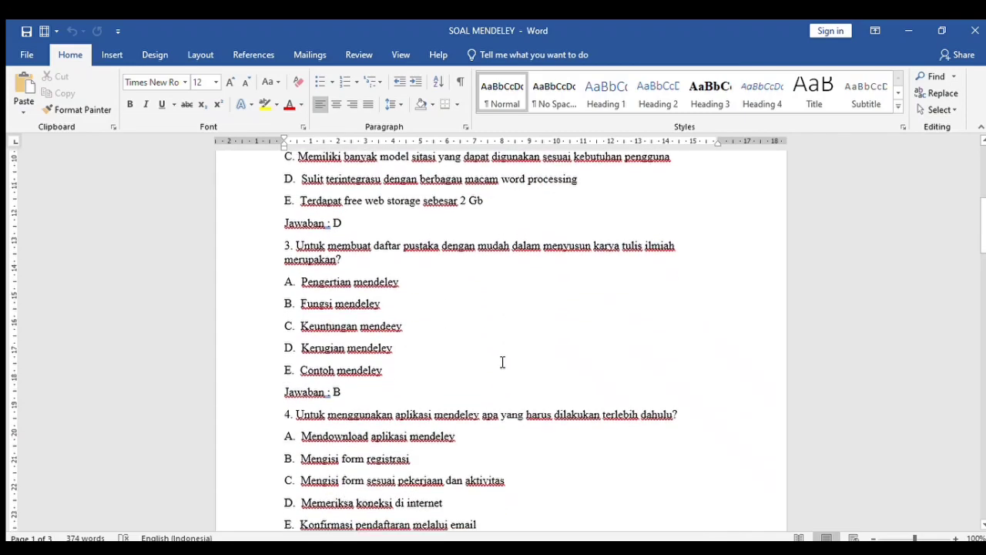
scroll(498, 361, "down", 1)
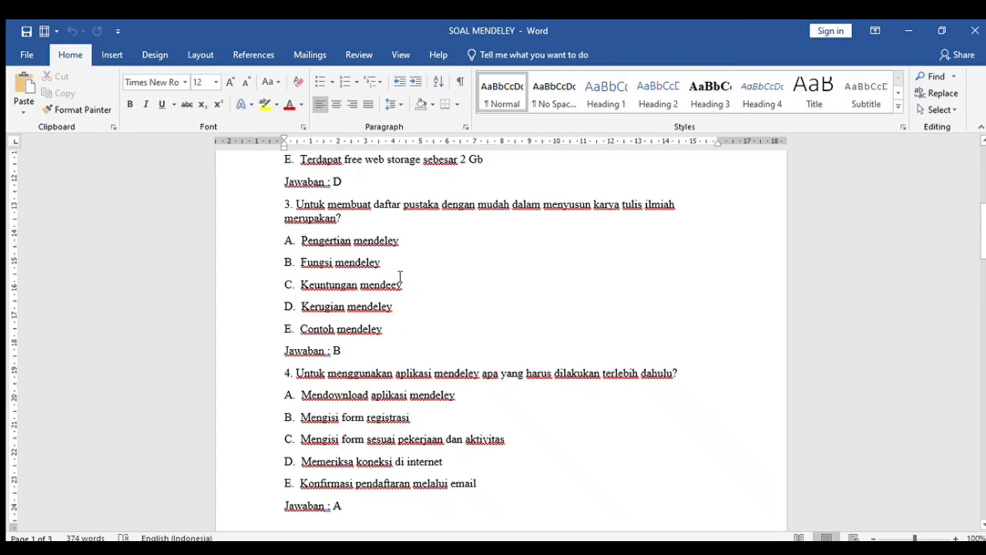
scroll(408, 296, "down", 4)
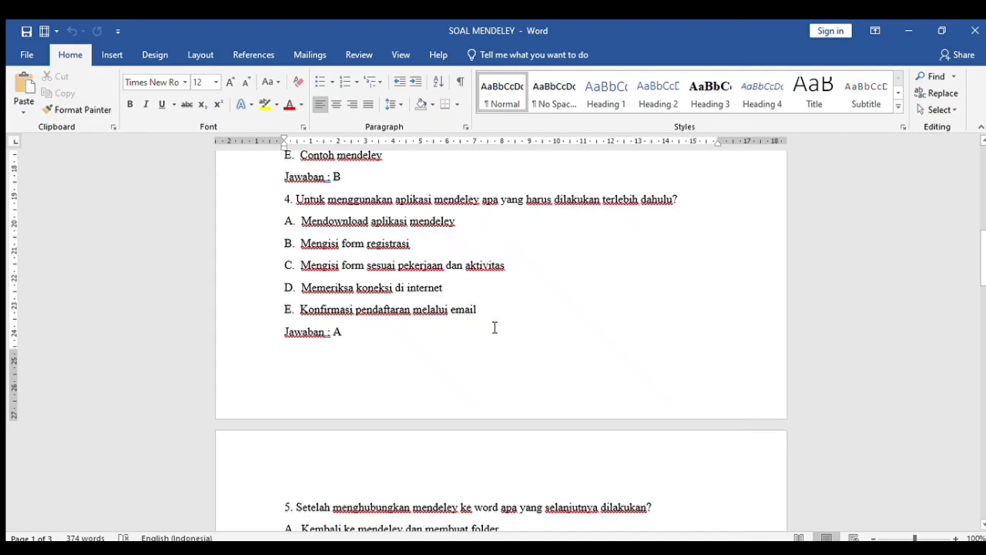
scroll(493, 325, "down", 5)
scroll(493, 326, "down", 2)
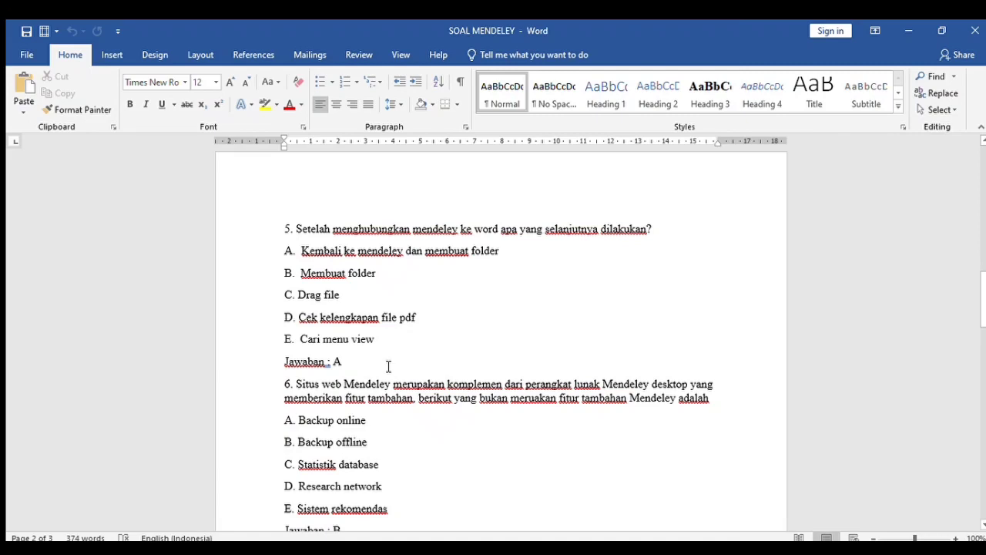
- Read further through questions 6 and 7, with question 6 answered B and question 7 answered C
scroll(471, 376, "down", 3)
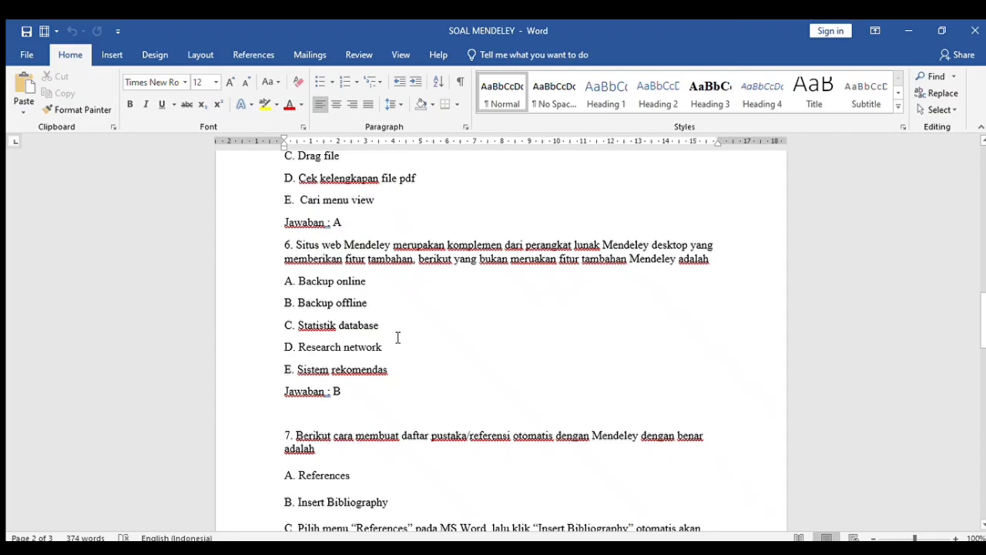
scroll(398, 337, "down", 4)
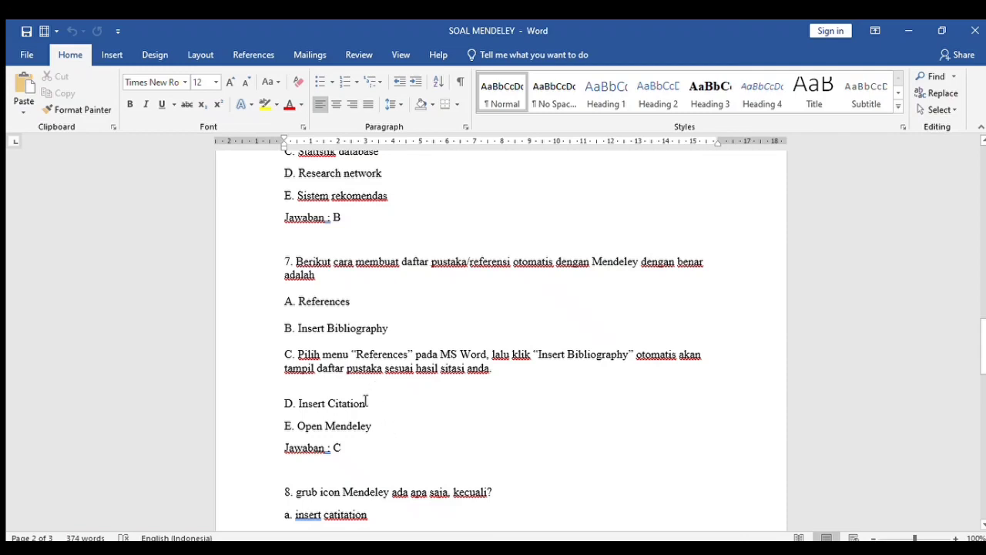
scroll(363, 404, "down", 2)
scroll(363, 404, "down", 3)
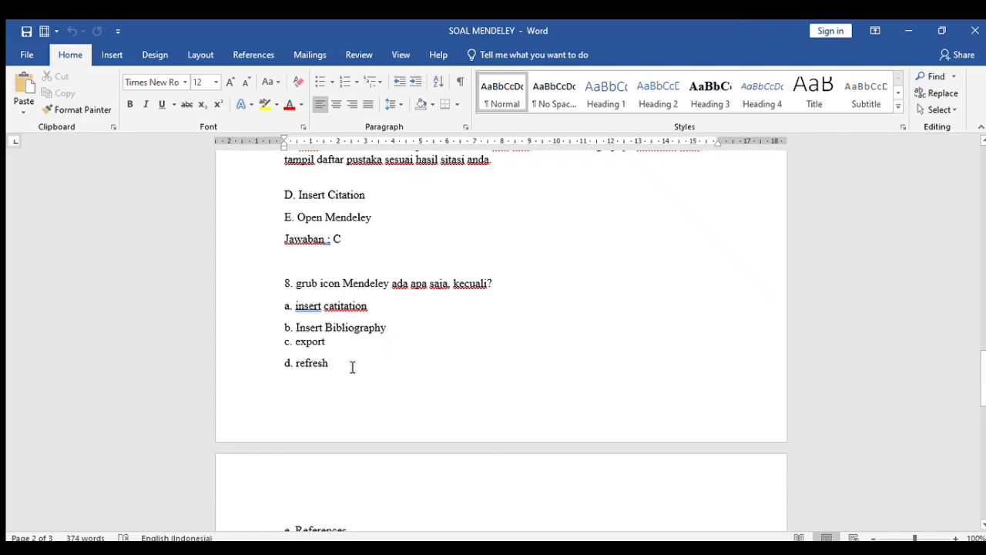
scroll(352, 368, "down", 1)
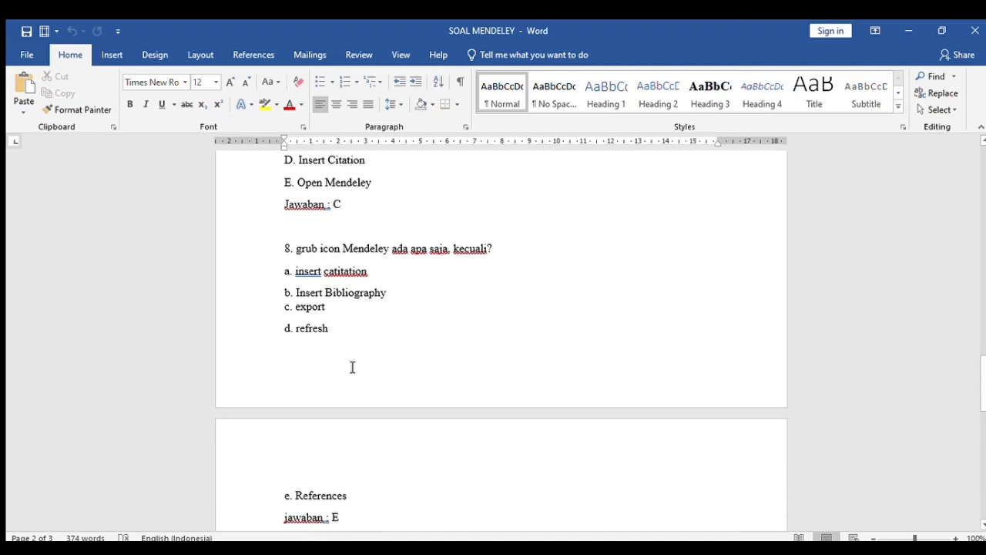
scroll(352, 368, "down", 2)
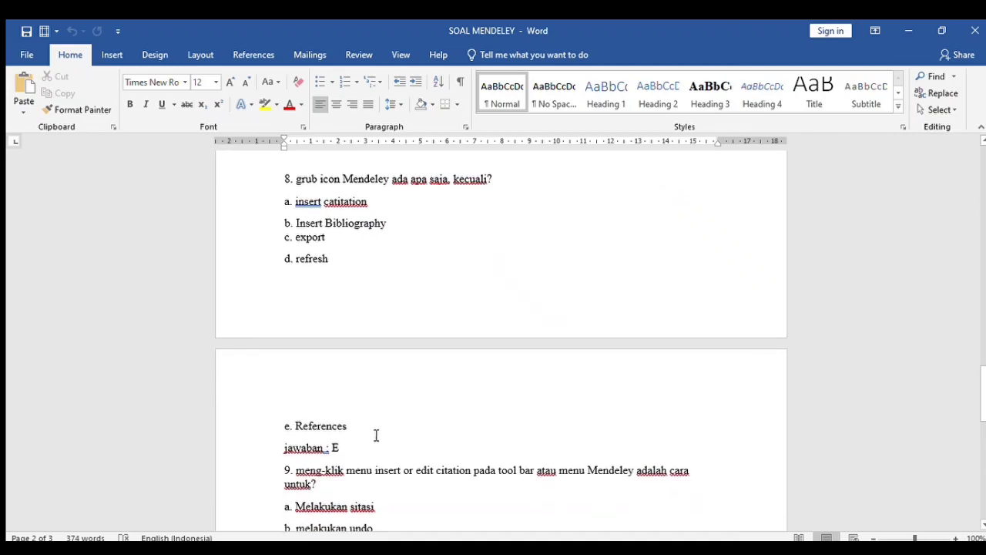
scroll(383, 420, "down", 6)
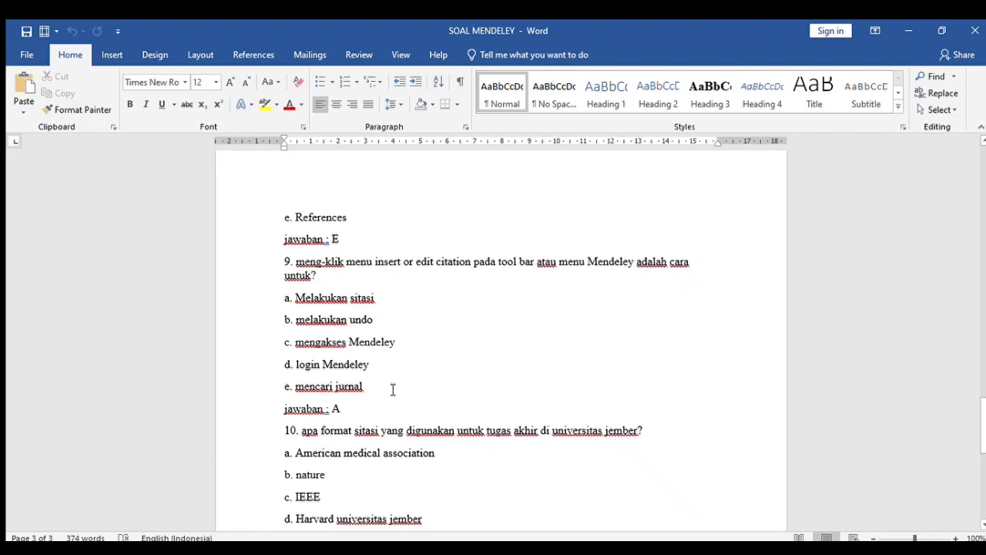
scroll(377, 409, "down", 5)
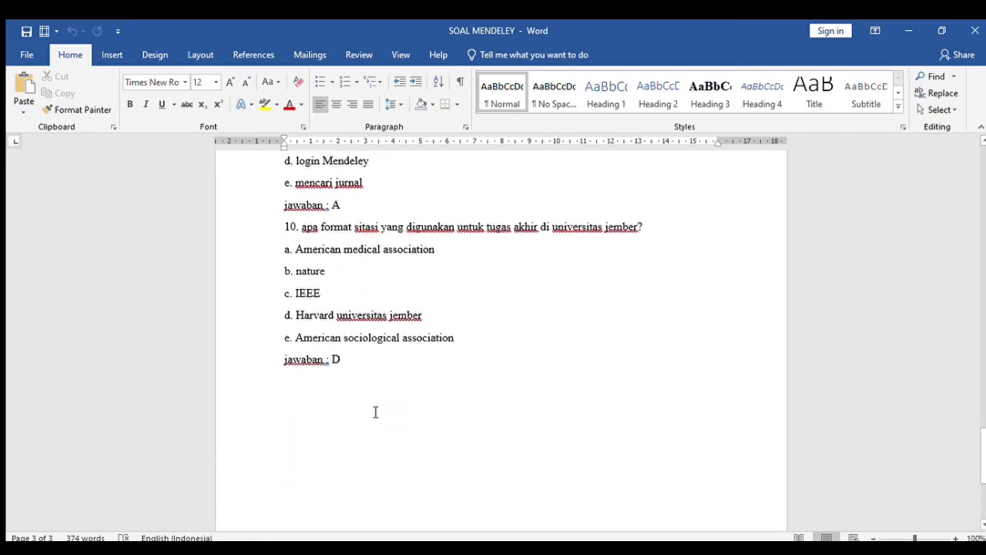
scroll(375, 412, "up", 1)
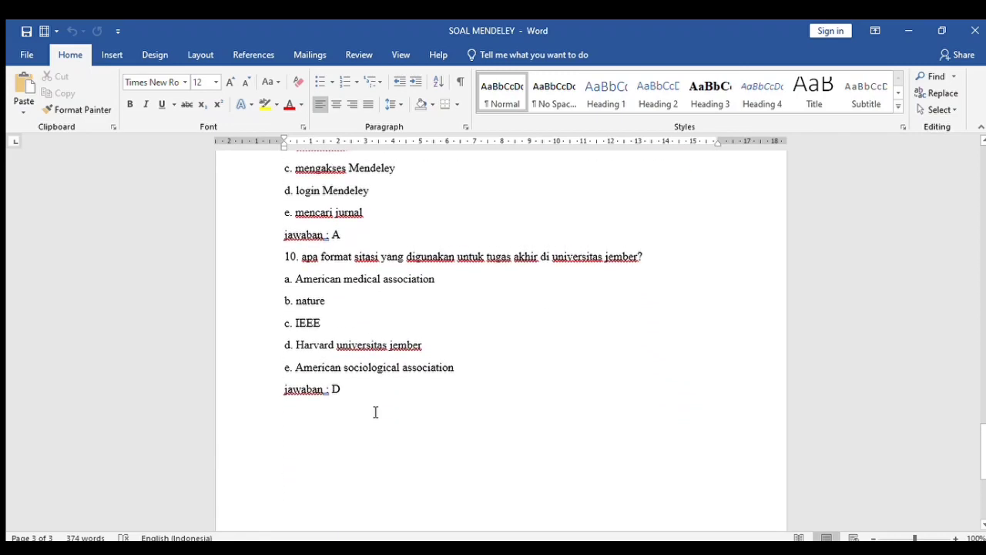